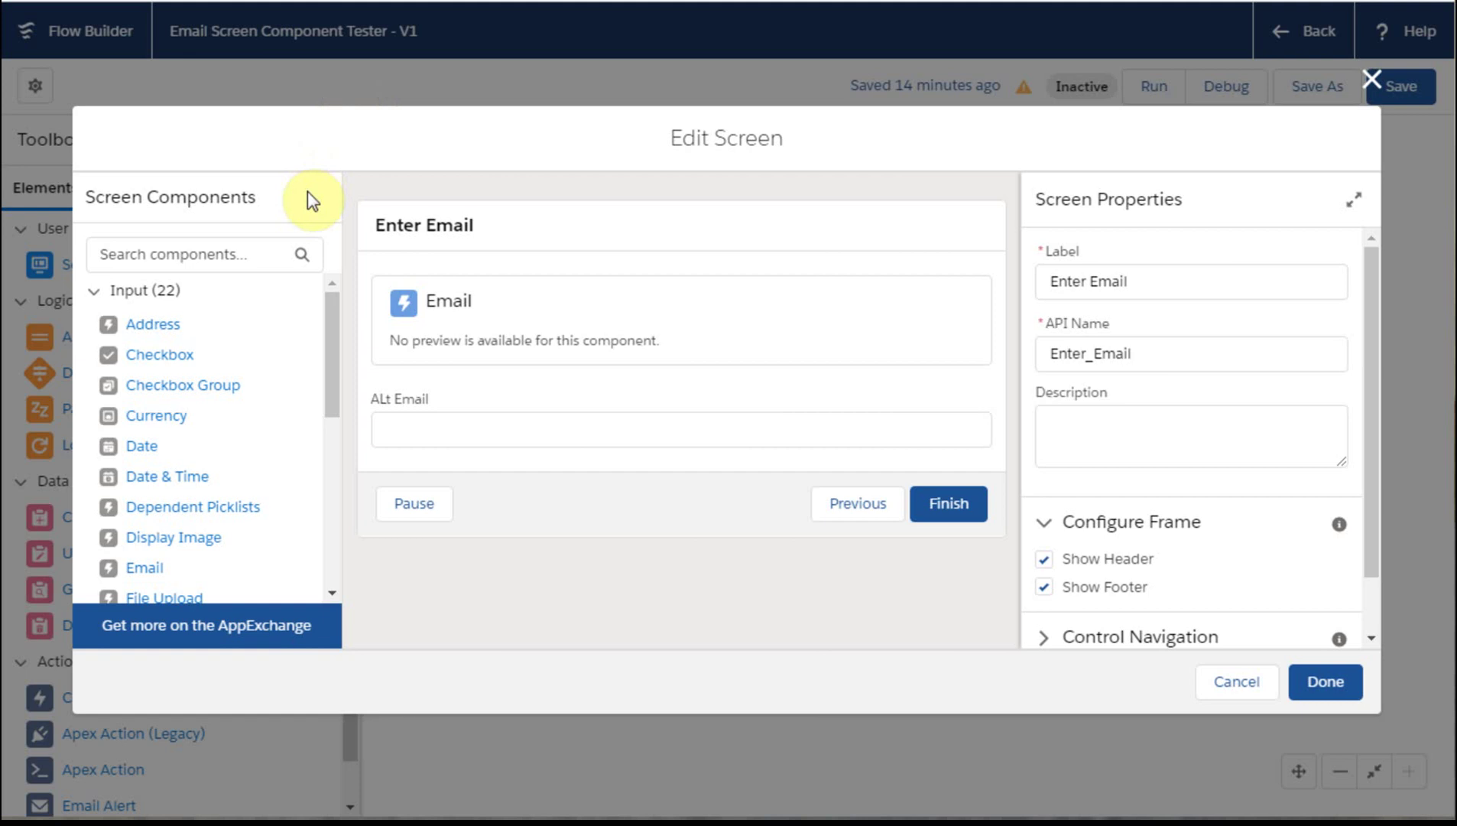
Step: Close the Enter Email editor and open the Show Email screen for editing
left_click(1372, 79)
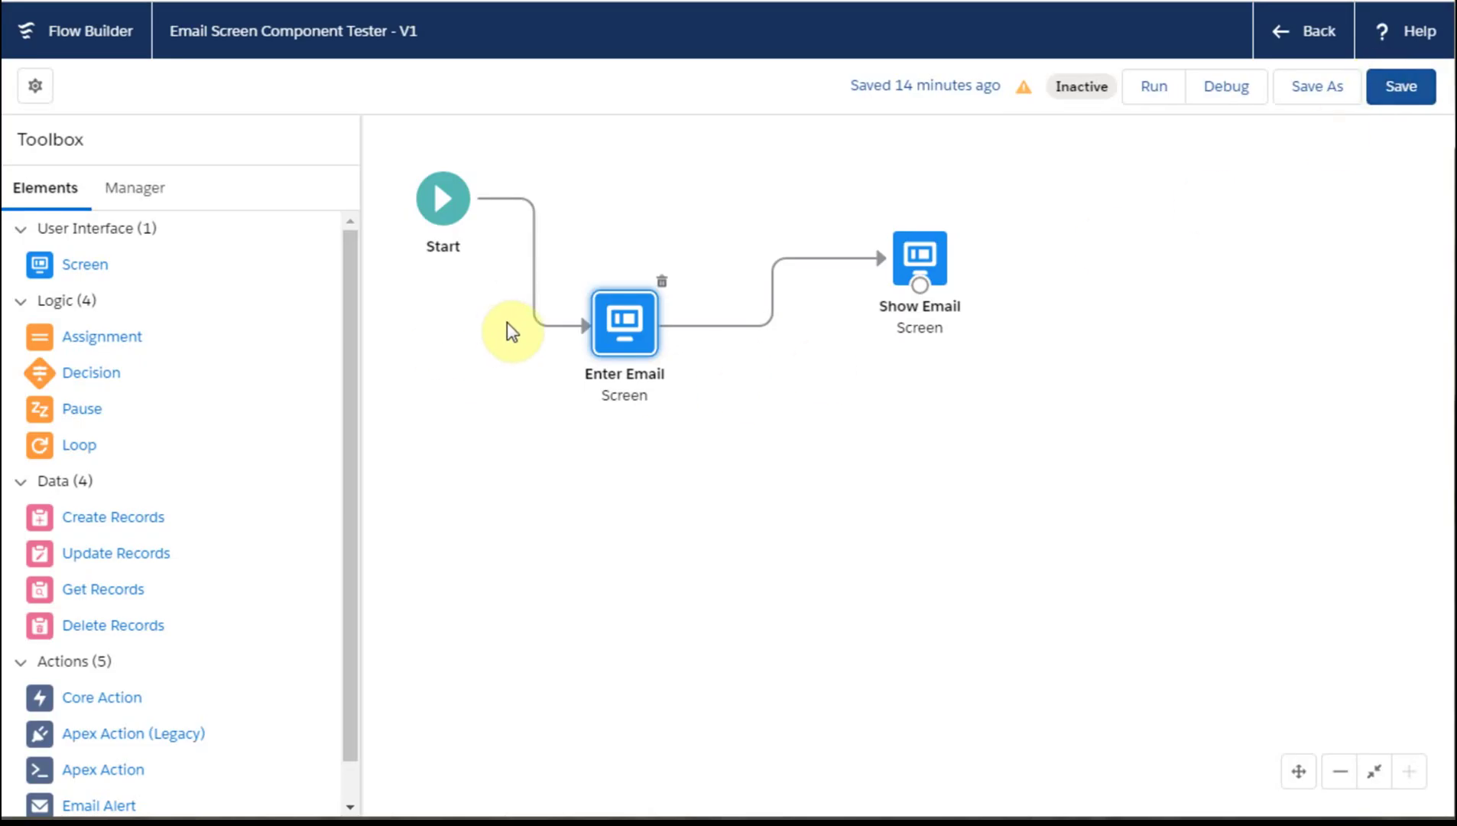
left_click(626, 348)
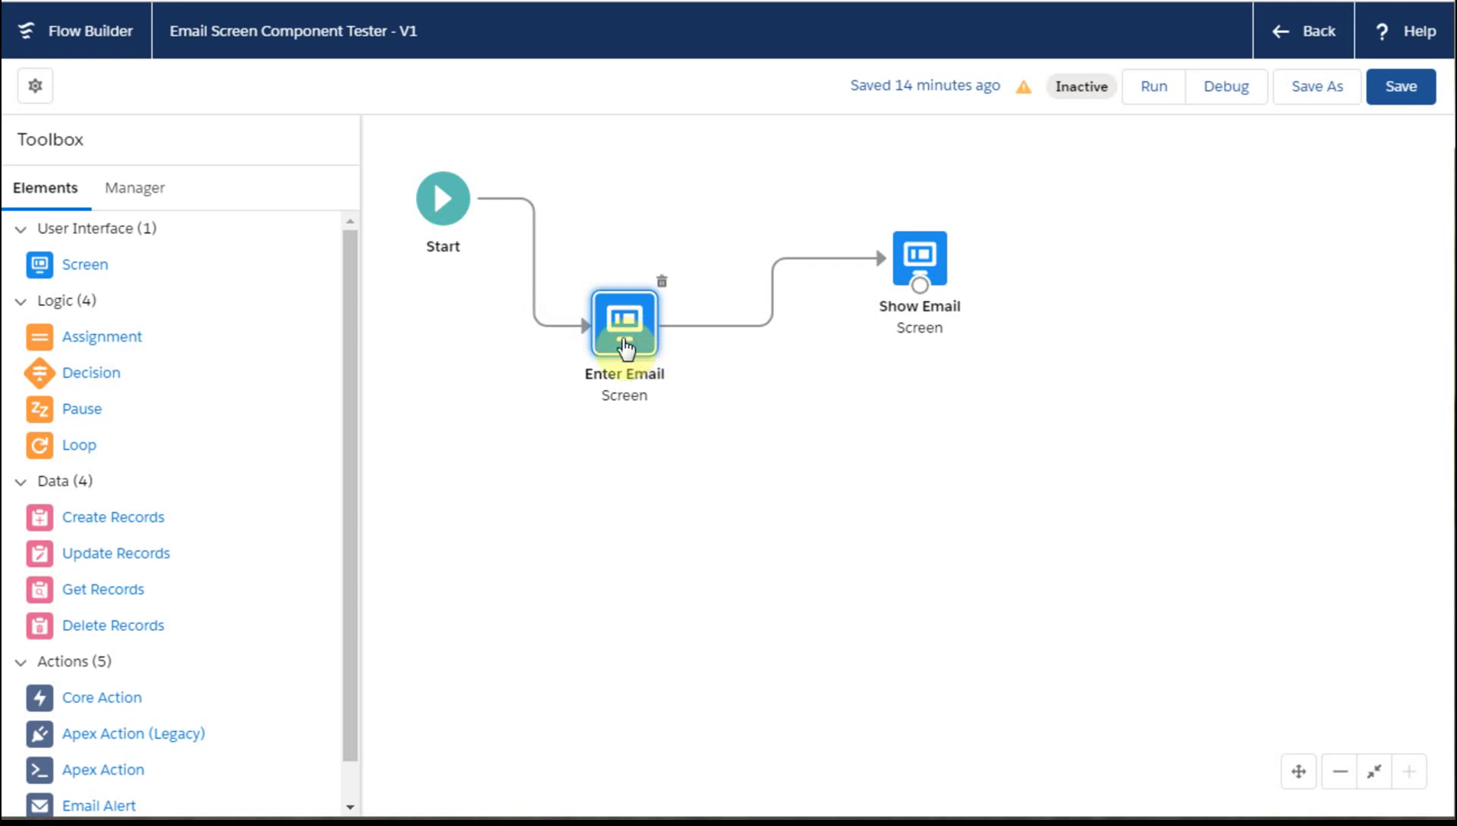
left_click(927, 263)
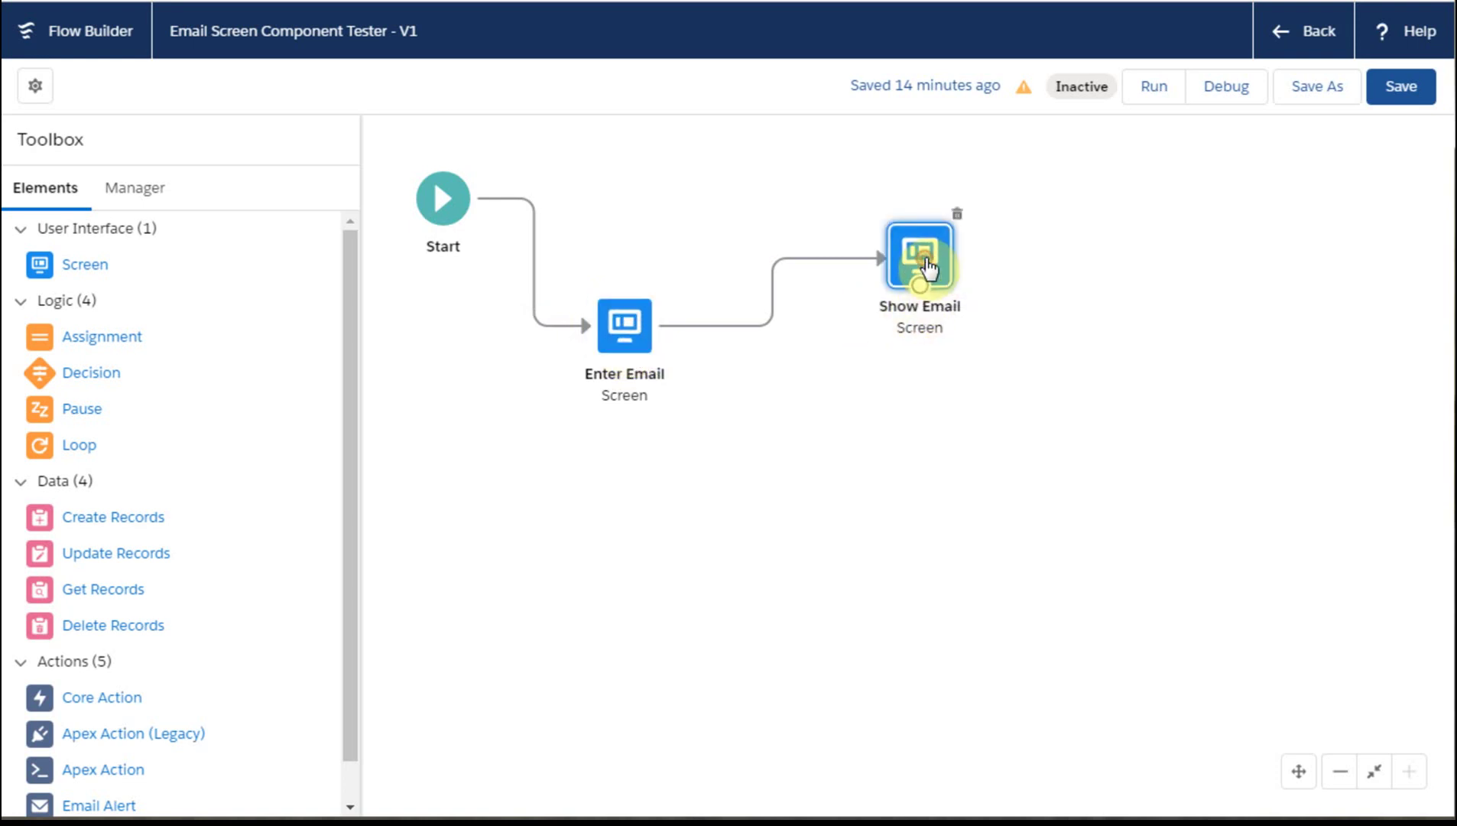
double_click(926, 262)
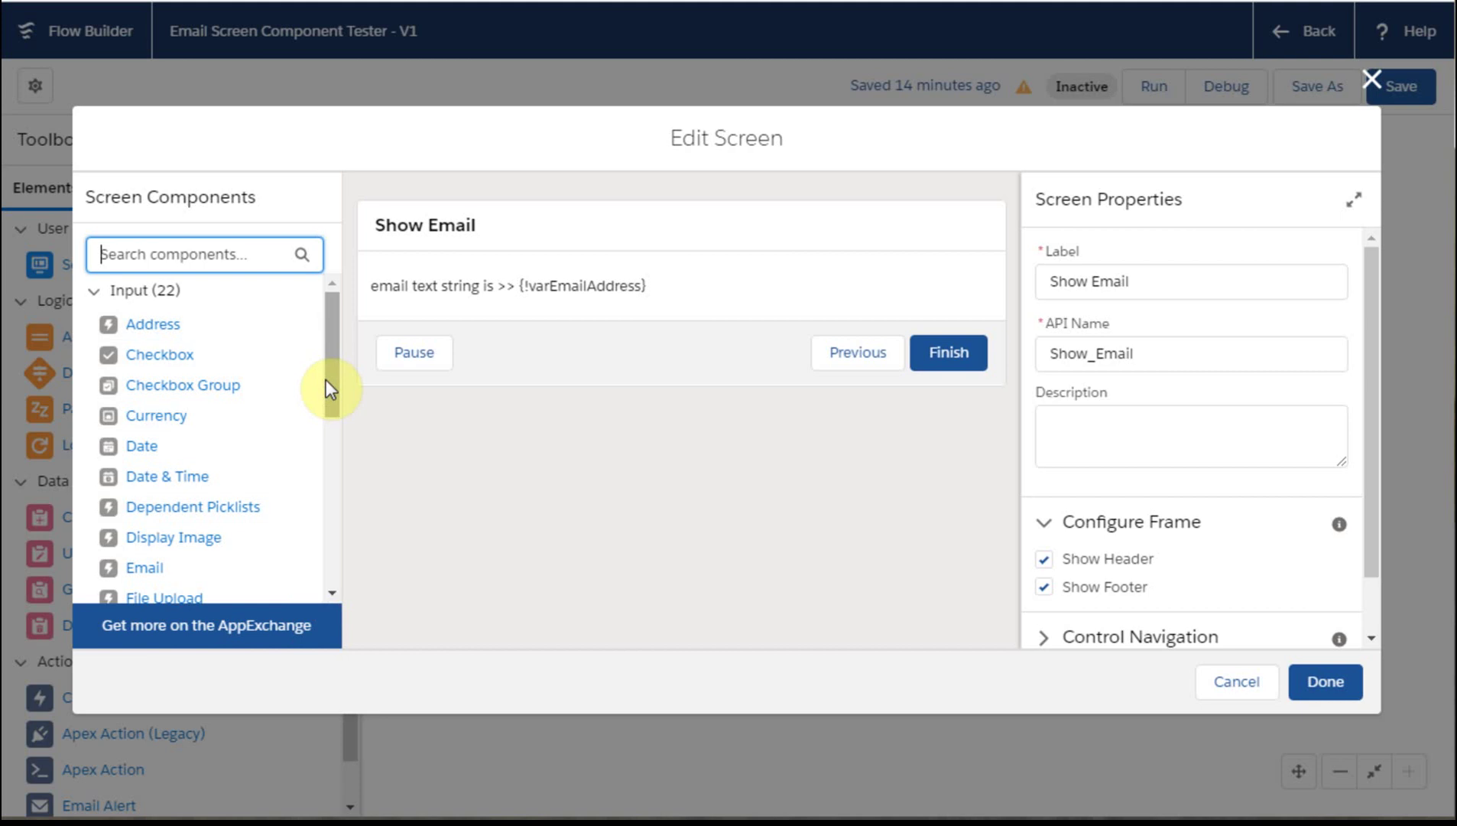
left_click_drag(325, 380, 351, 547)
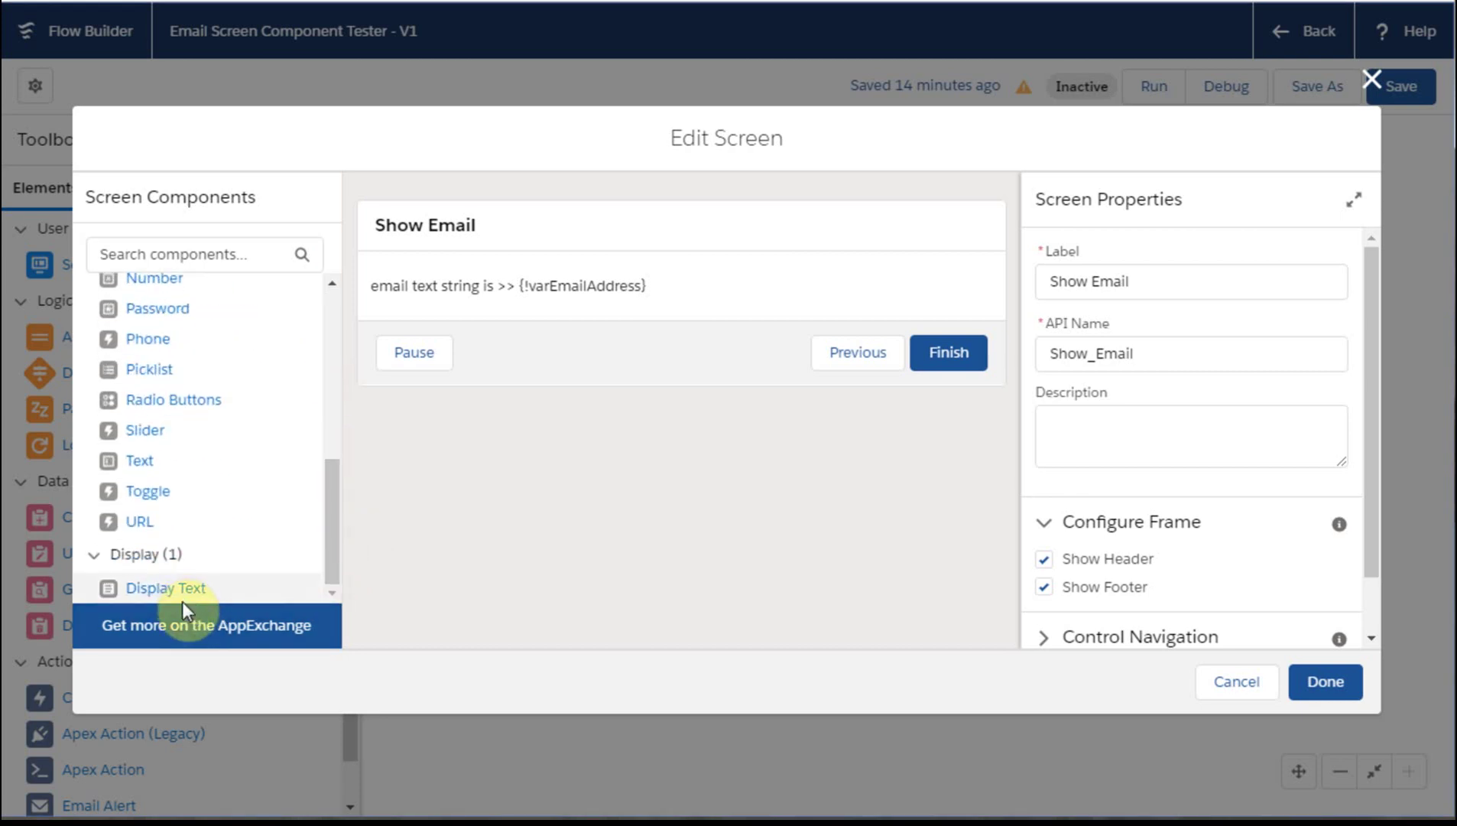
left_click_drag(172, 596, 163, 510)
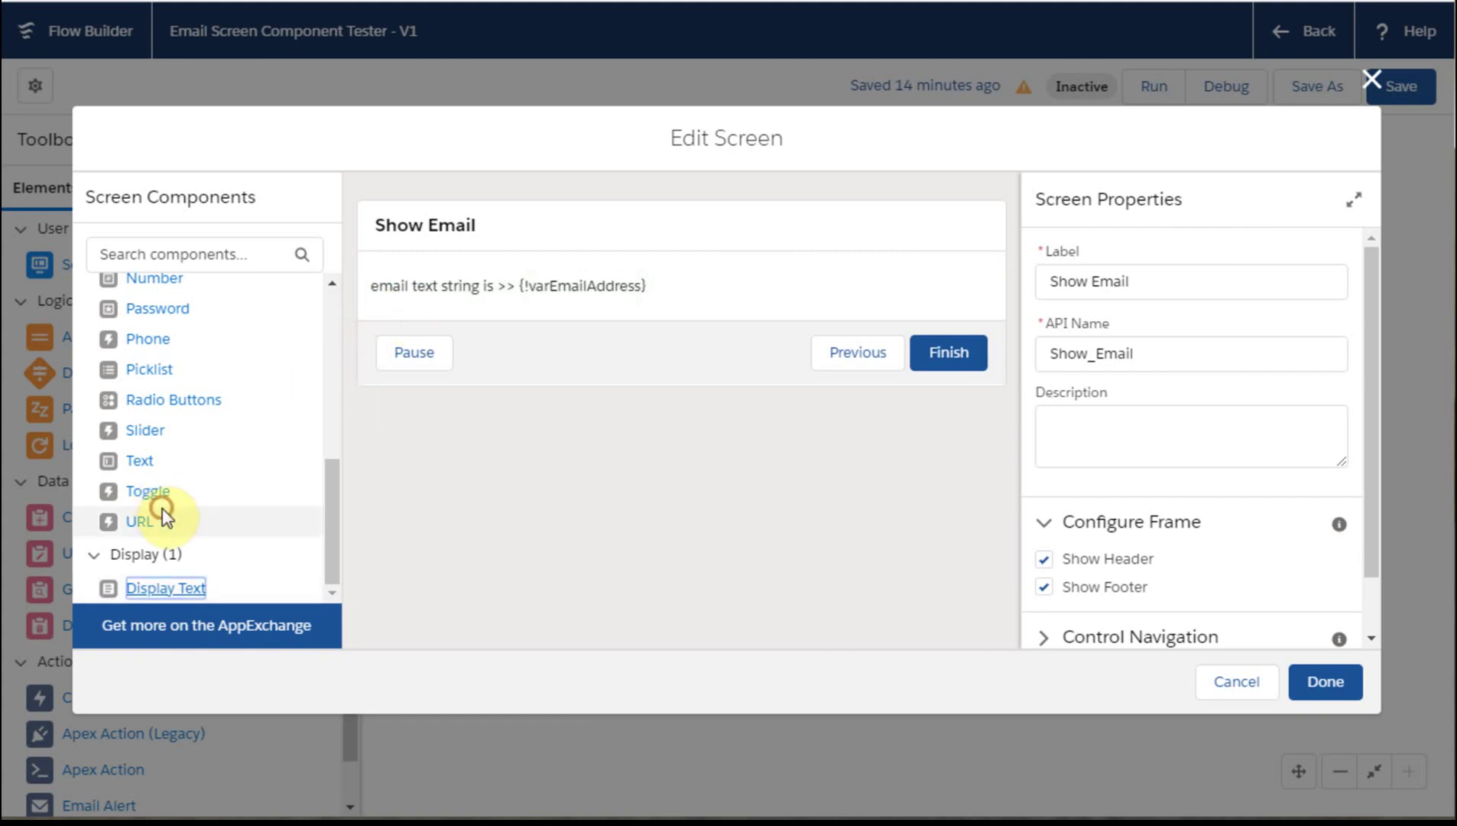
left_click(596, 289)
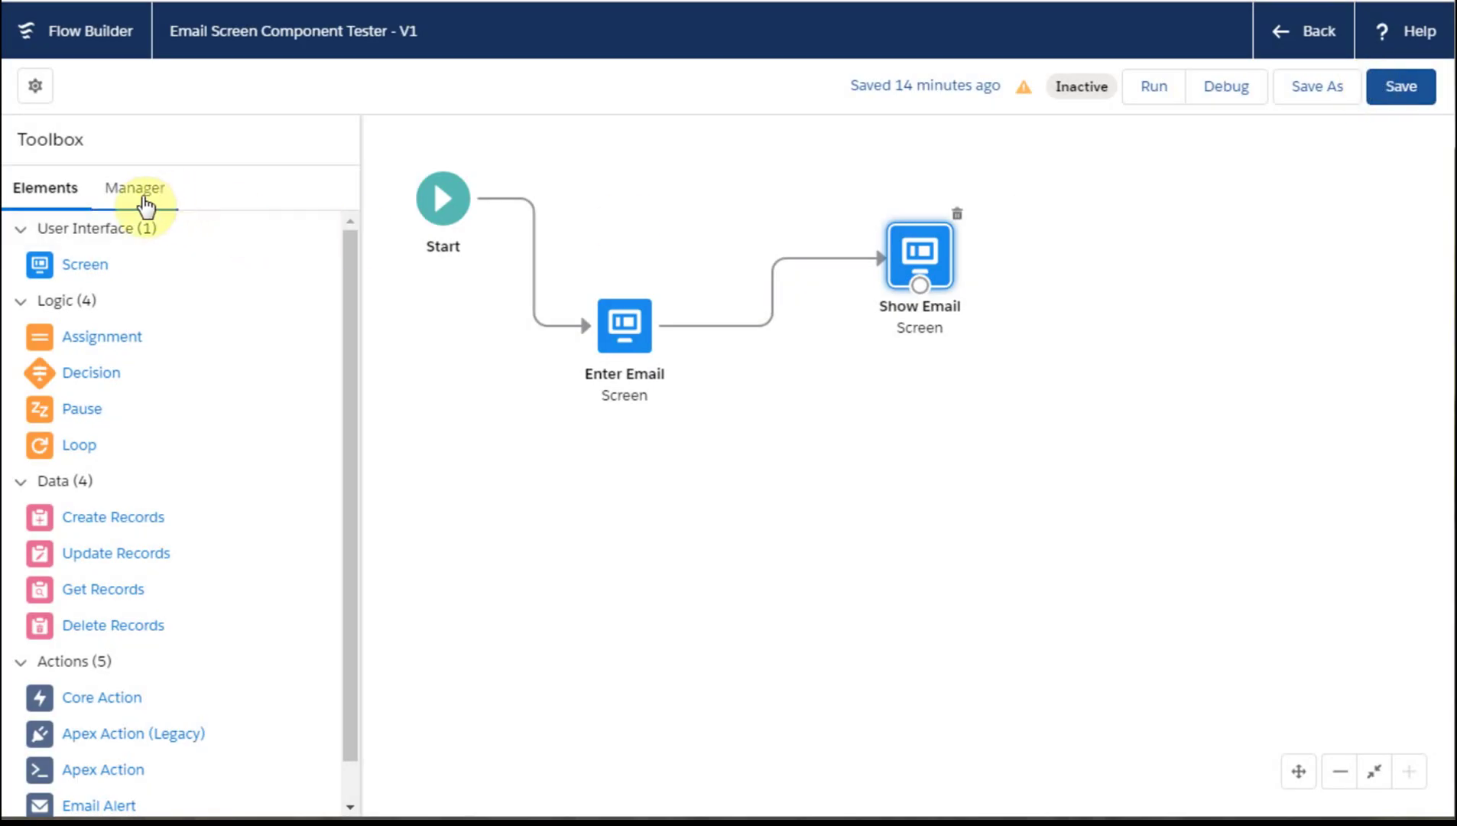
left_click(142, 200)
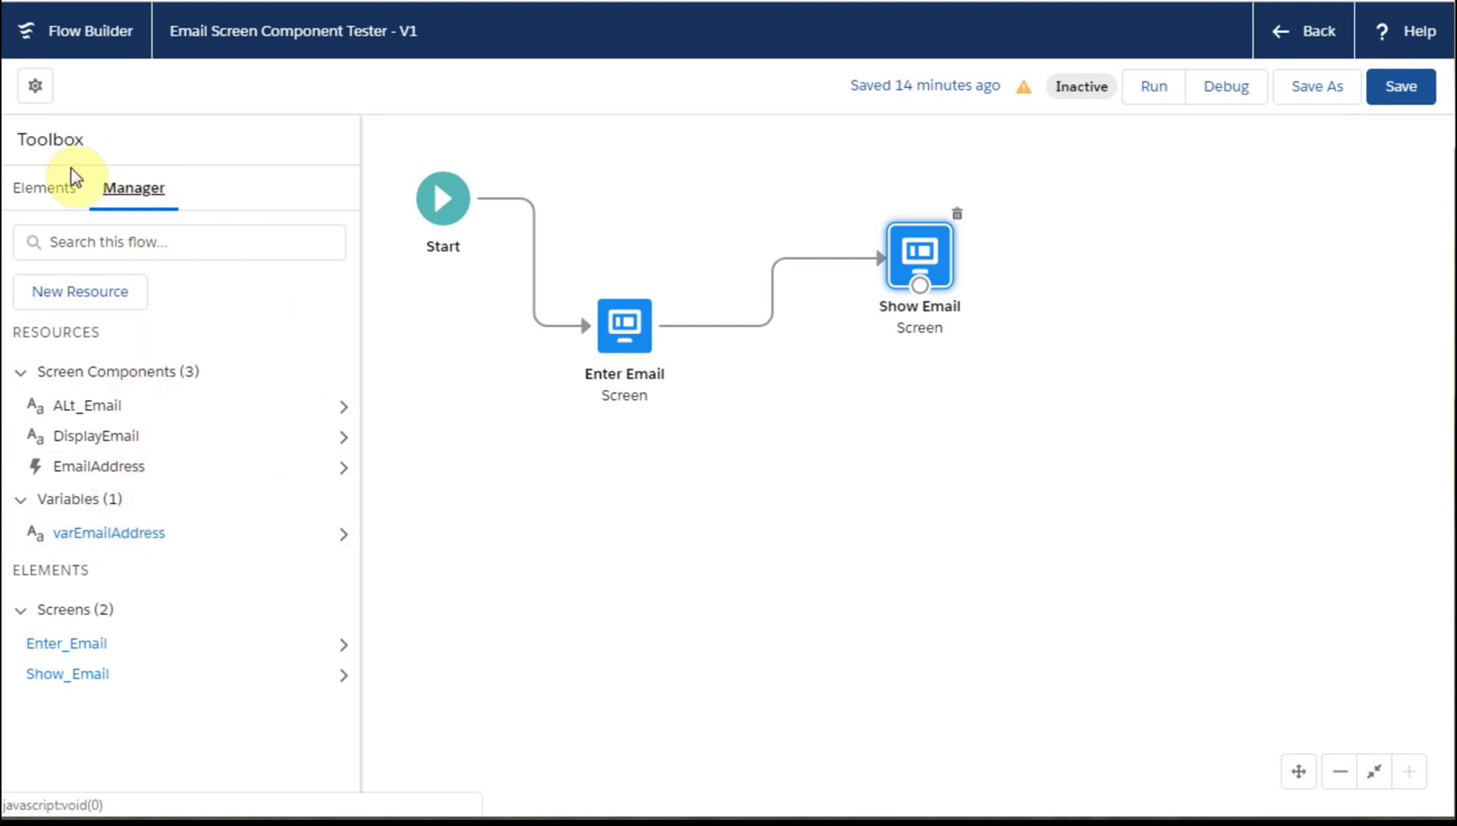
left_click(43, 197)
left_click_drag(45, 270, 150, 309)
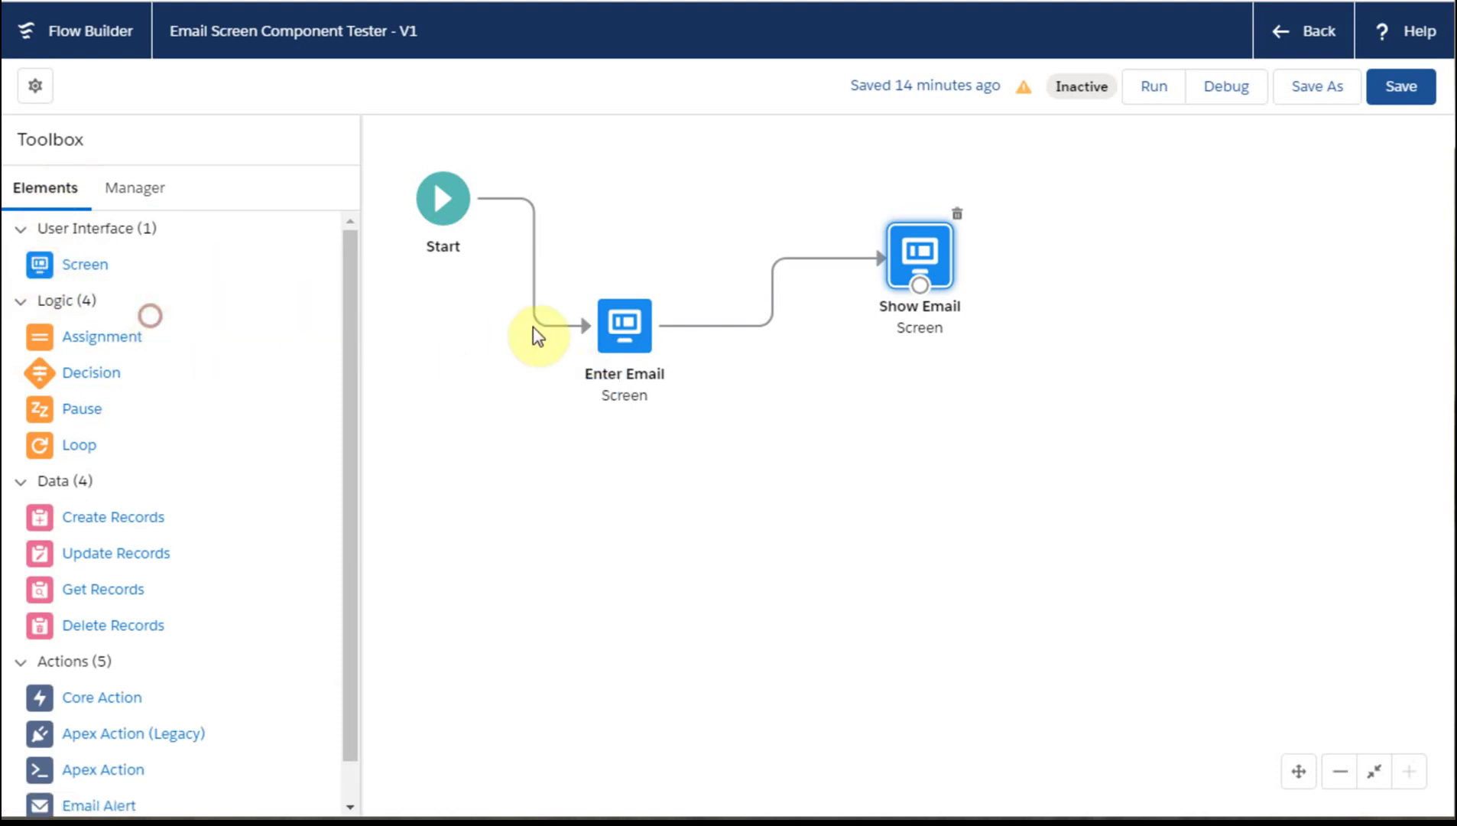
left_click(619, 329)
Step: Open Enter Email and inspect the Email component (EmailAddress, 'Enter Email Address') and the Alt Email field
double_click(619, 329)
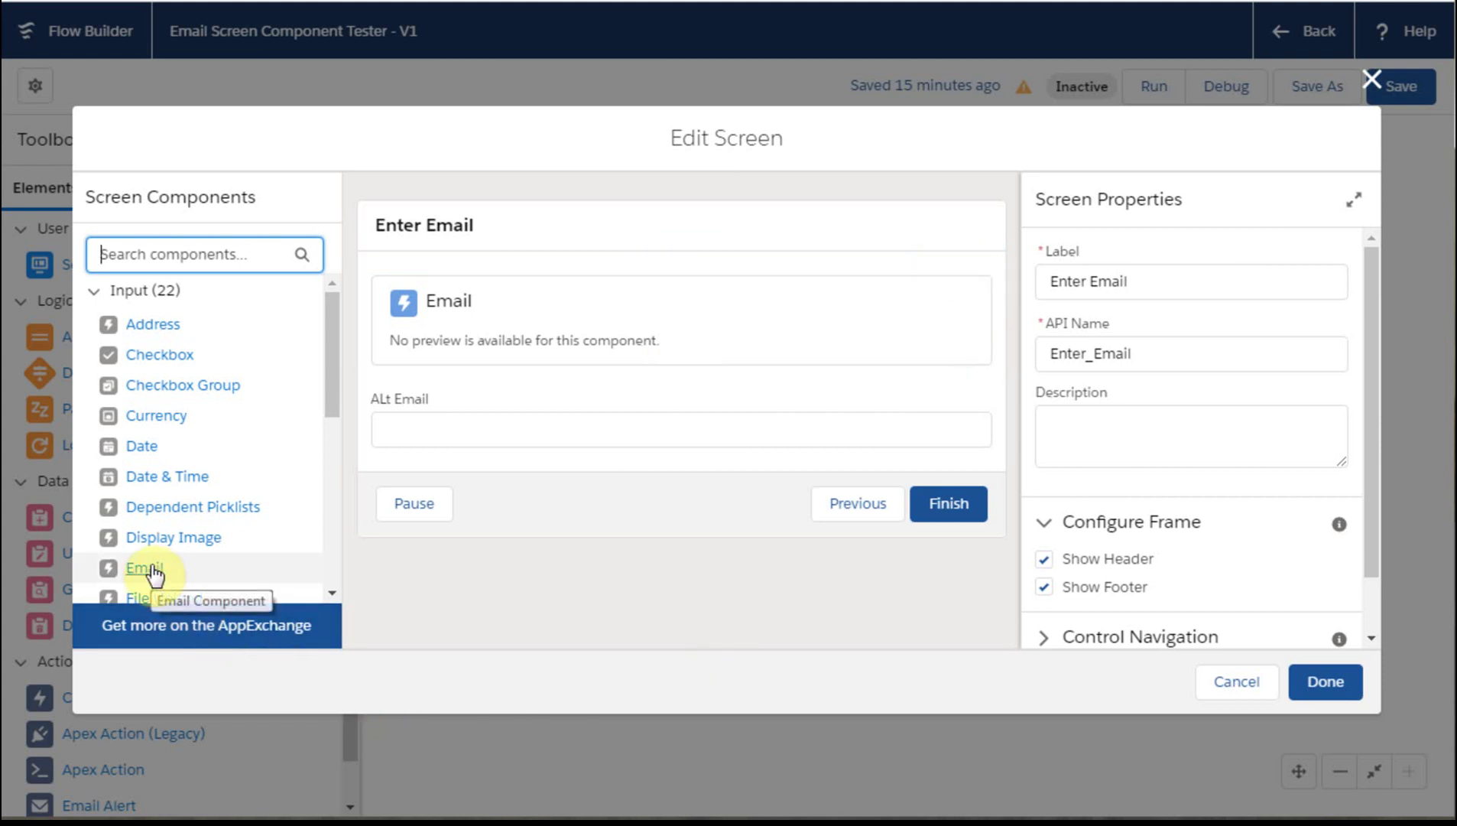
mouse_move(153, 573)
left_mouse_down()
mouse_move(143, 559)
mouse_move(423, 456)
mouse_move(459, 406)
mouse_move(145, 568)
left_mouse_up()
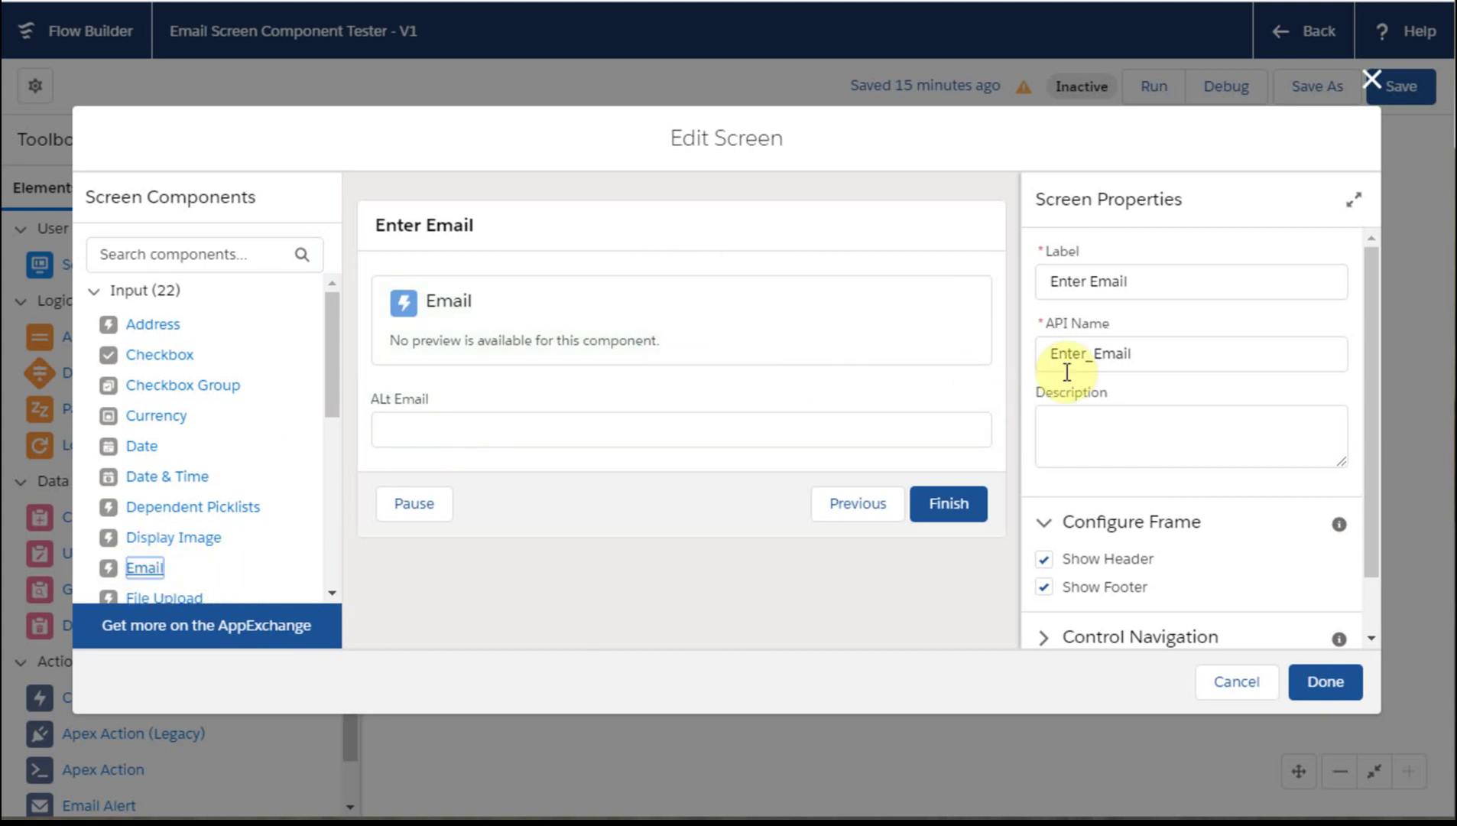
left_click(981, 313)
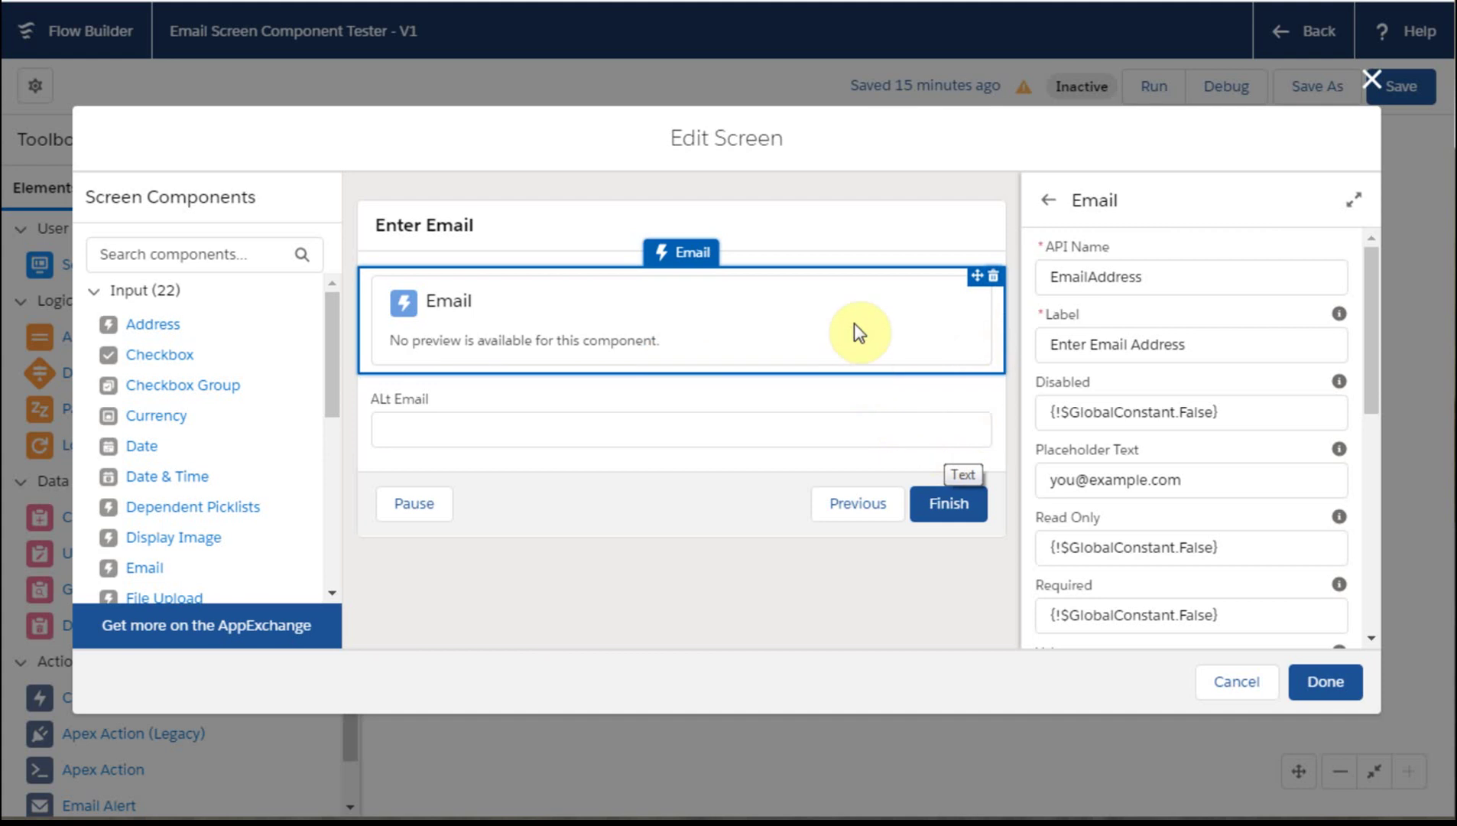
left_click(897, 431)
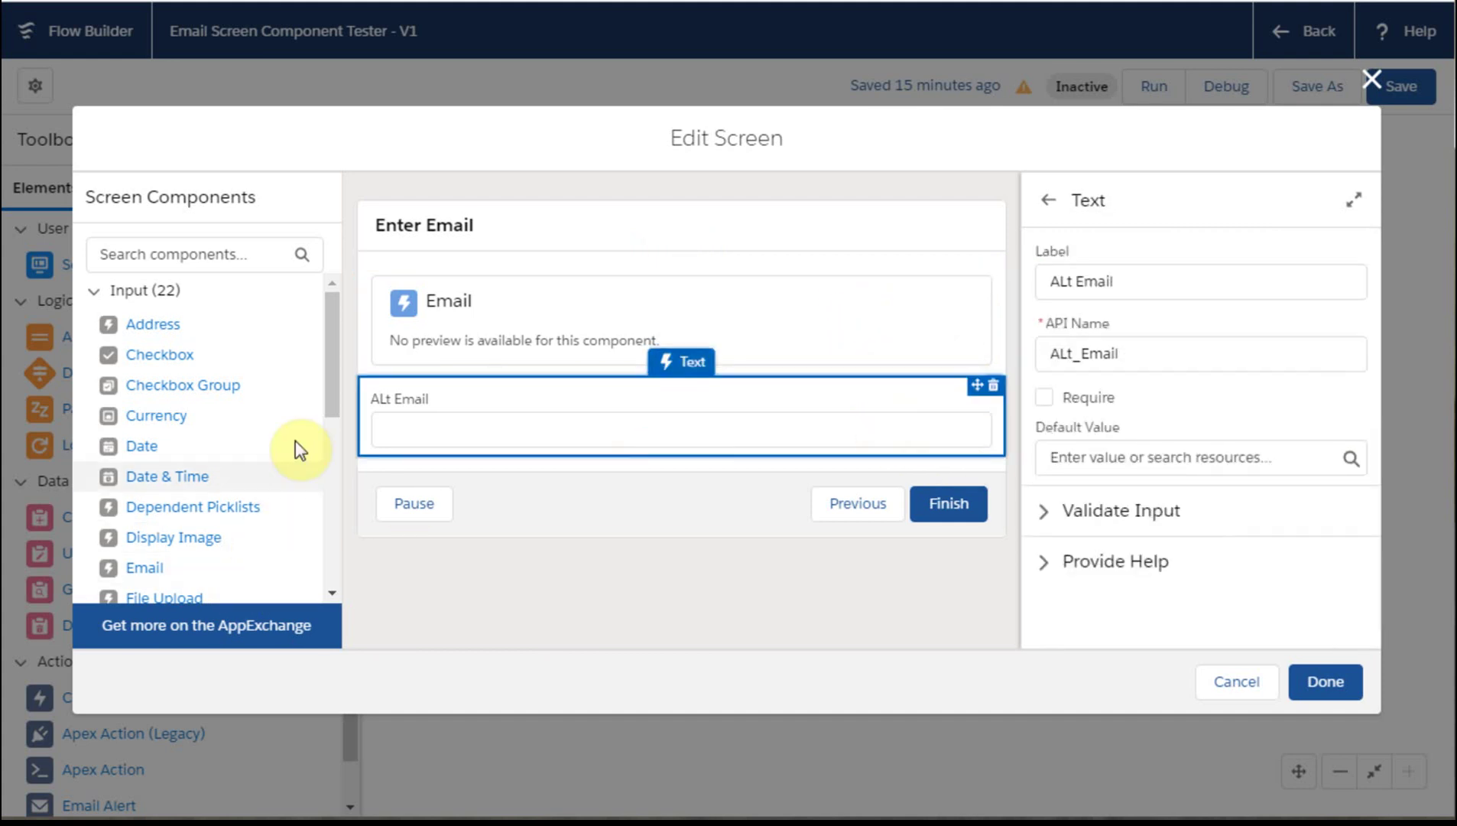
left_click_drag(333, 356, 388, 571)
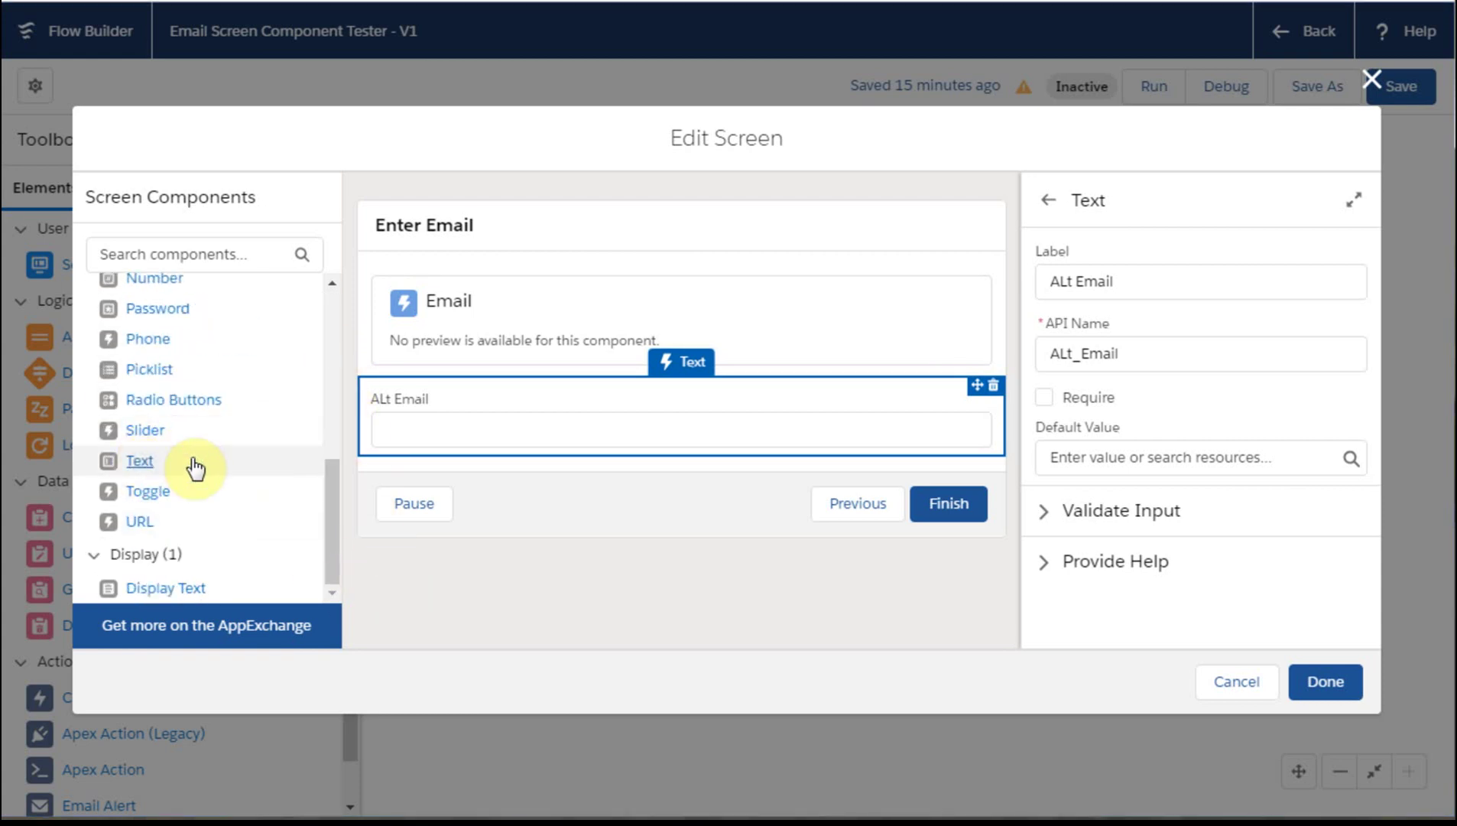
left_click_drag(196, 467, 841, 405)
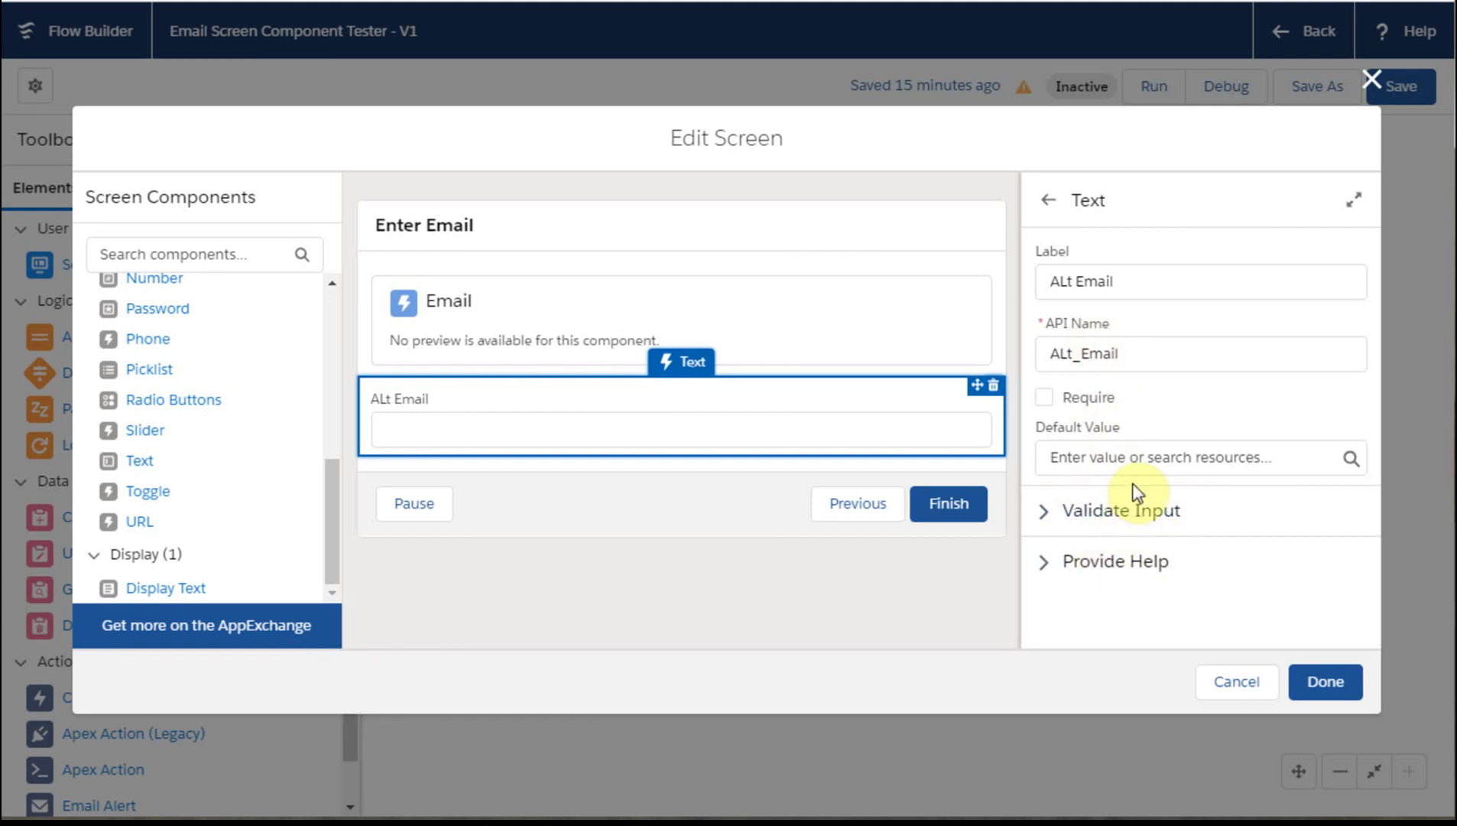
left_click(917, 326)
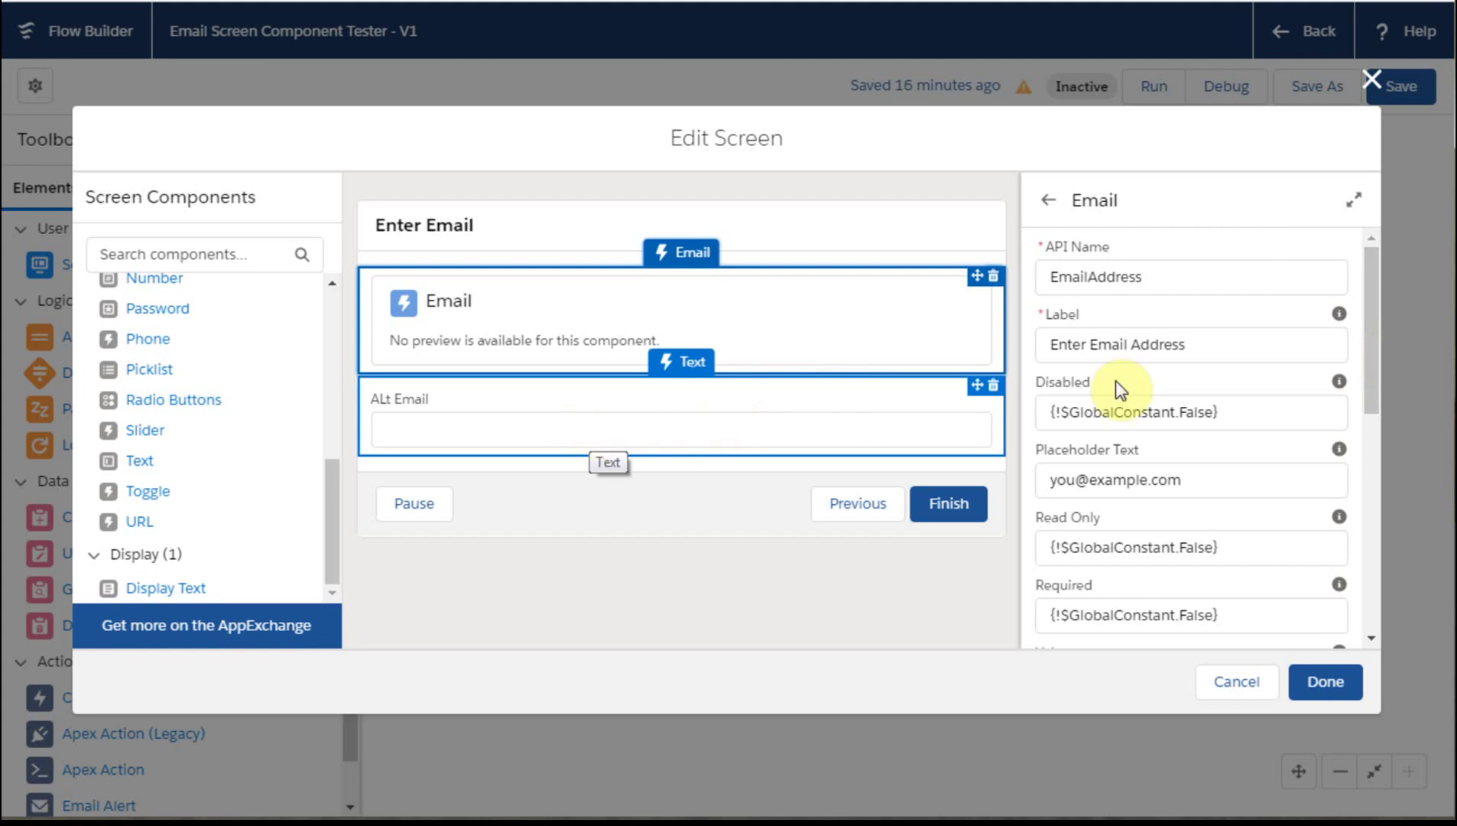
left_click_drag(1374, 317, 1392, 371)
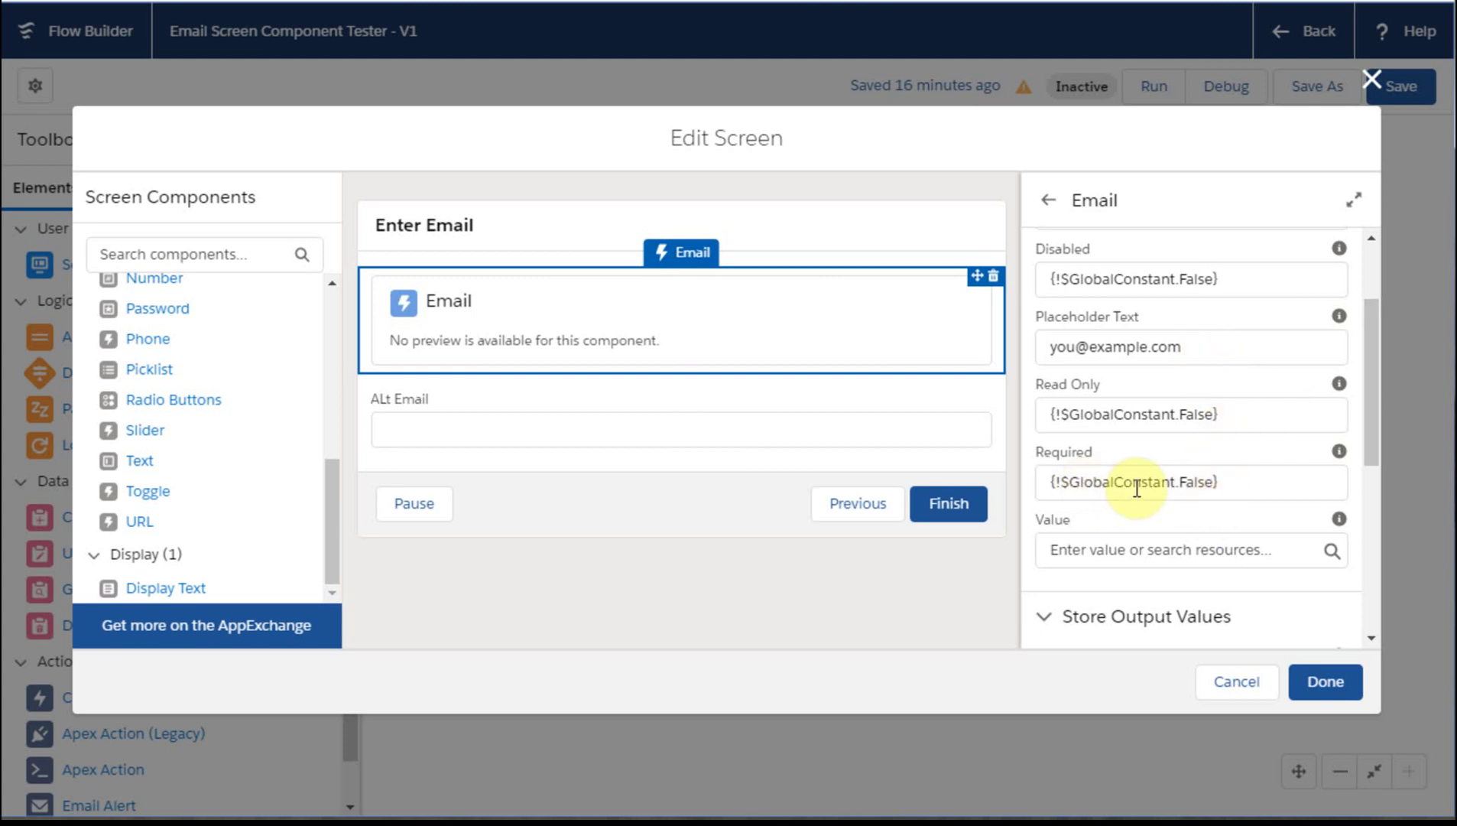
mouse_move(1344, 457)
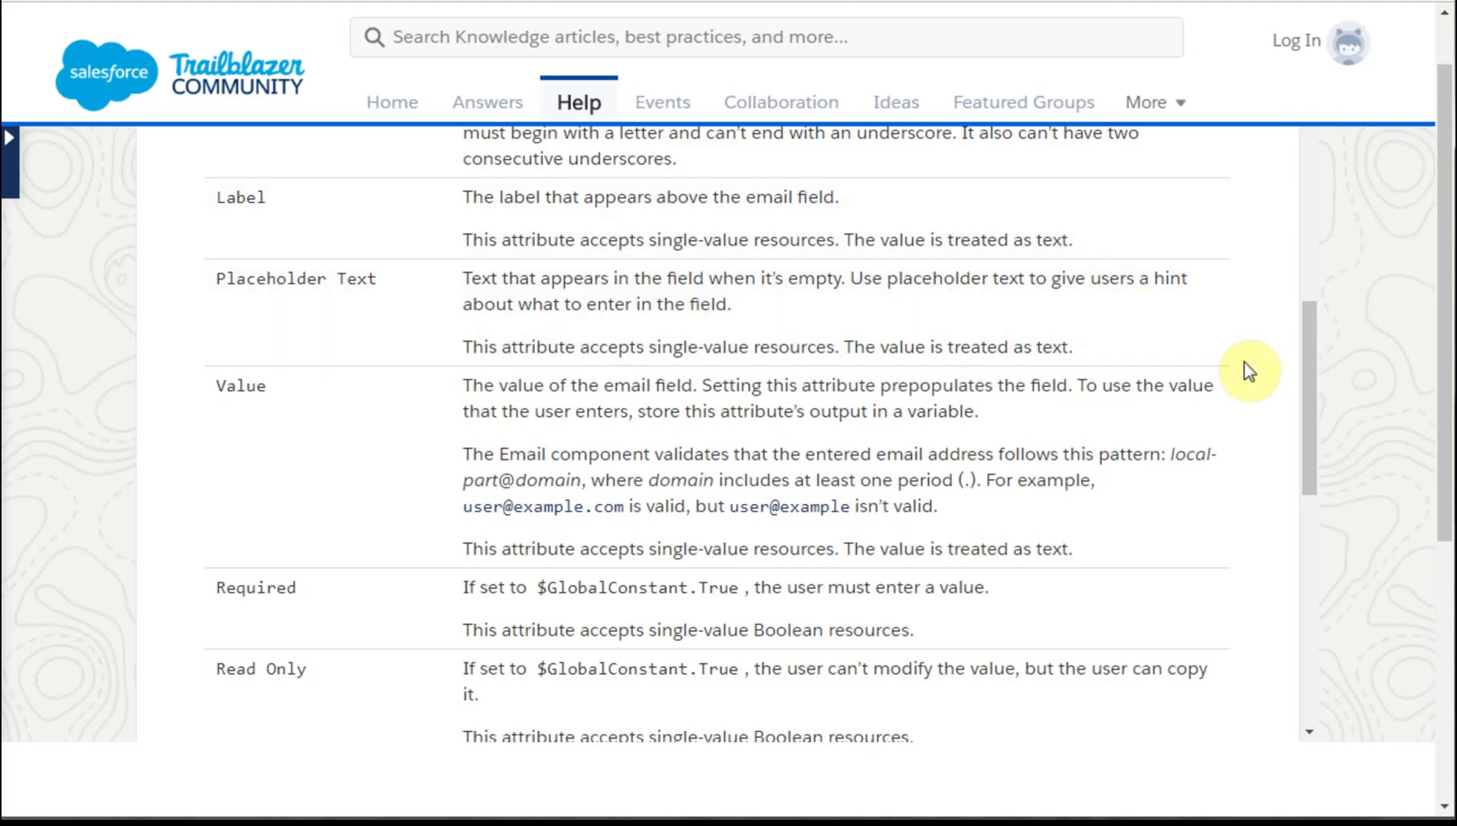
Step: Scroll the Email component help article to its Value, Required, Read Only and Disabled attributes
left_click_drag(1309, 411, 1329, 438)
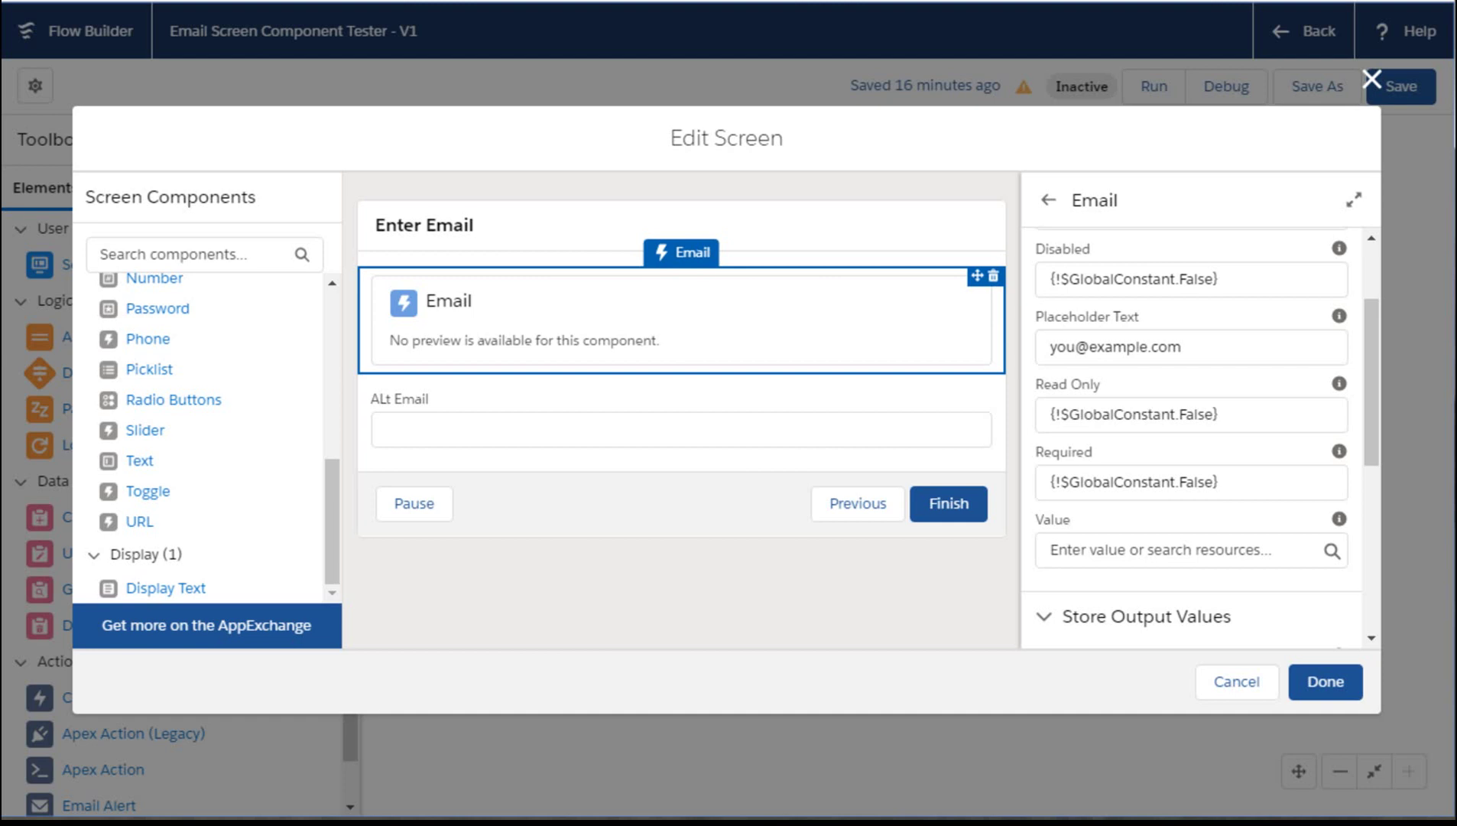
Step: Confirm the Email value is stored in {!varEmailAddress}, then close the Enter Email editor
left_click_drag(1367, 379, 1372, 436)
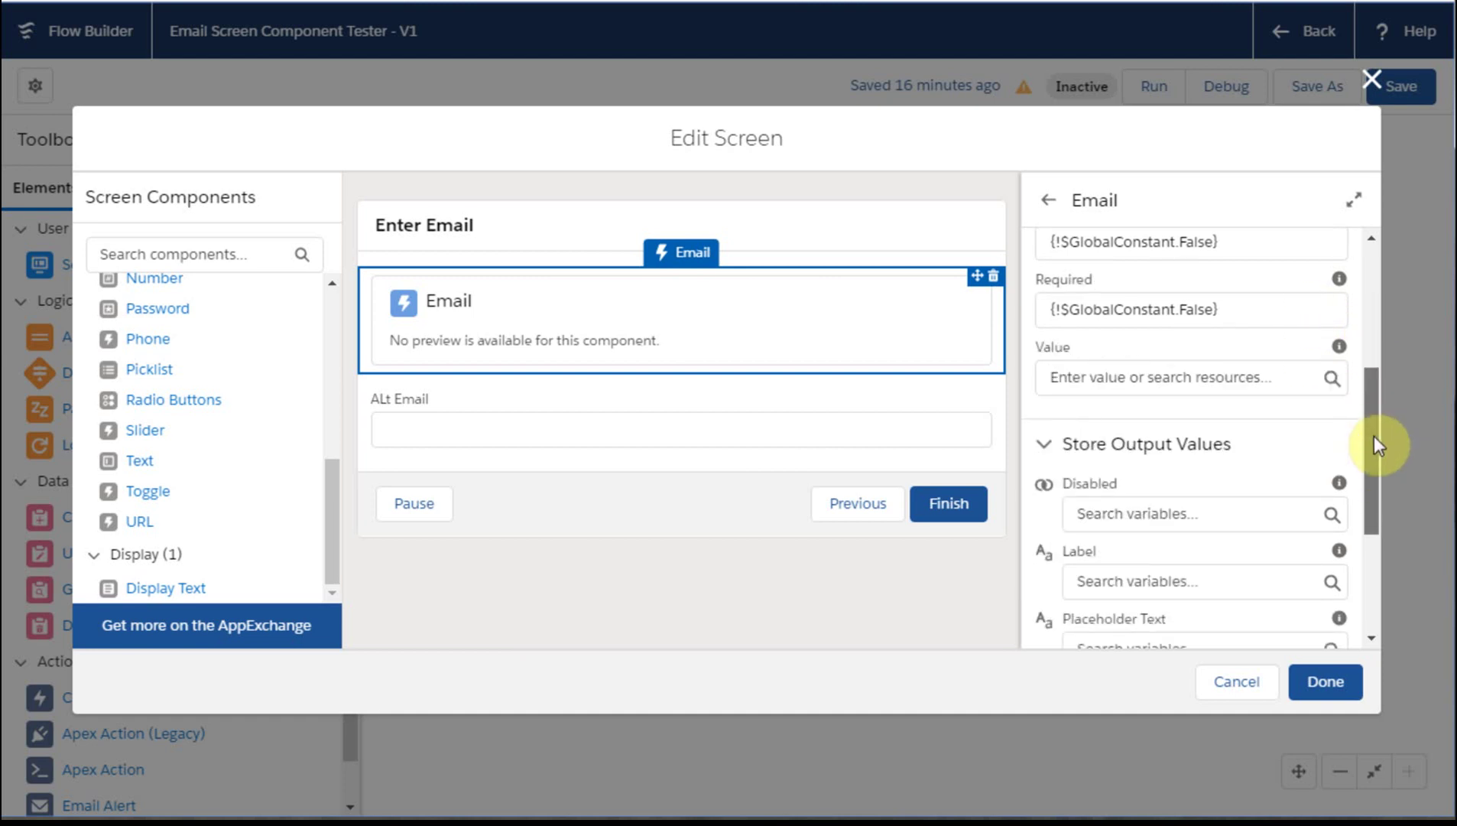
left_click_drag(1374, 436, 1392, 549)
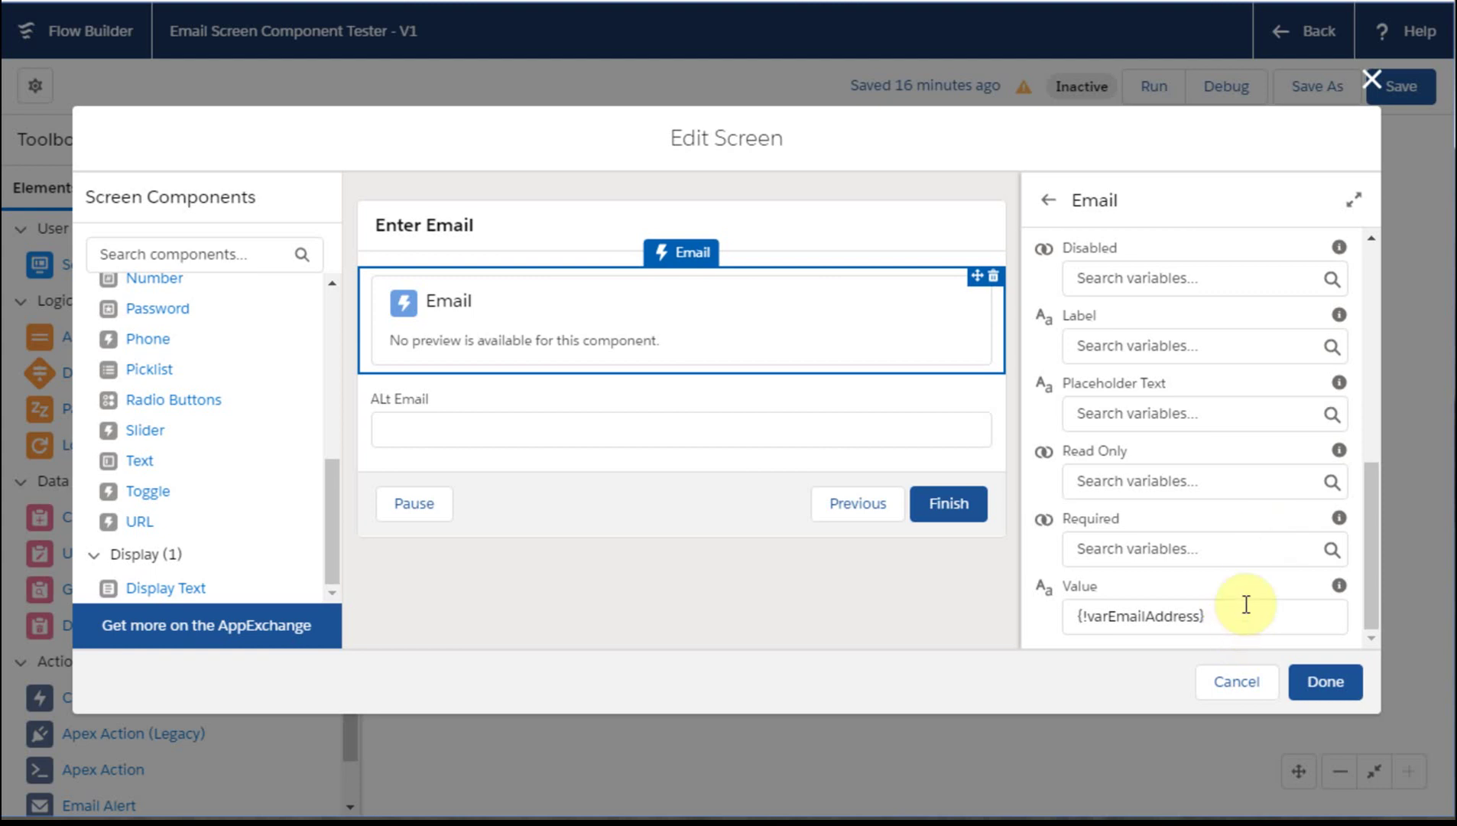
left_click(1381, 90)
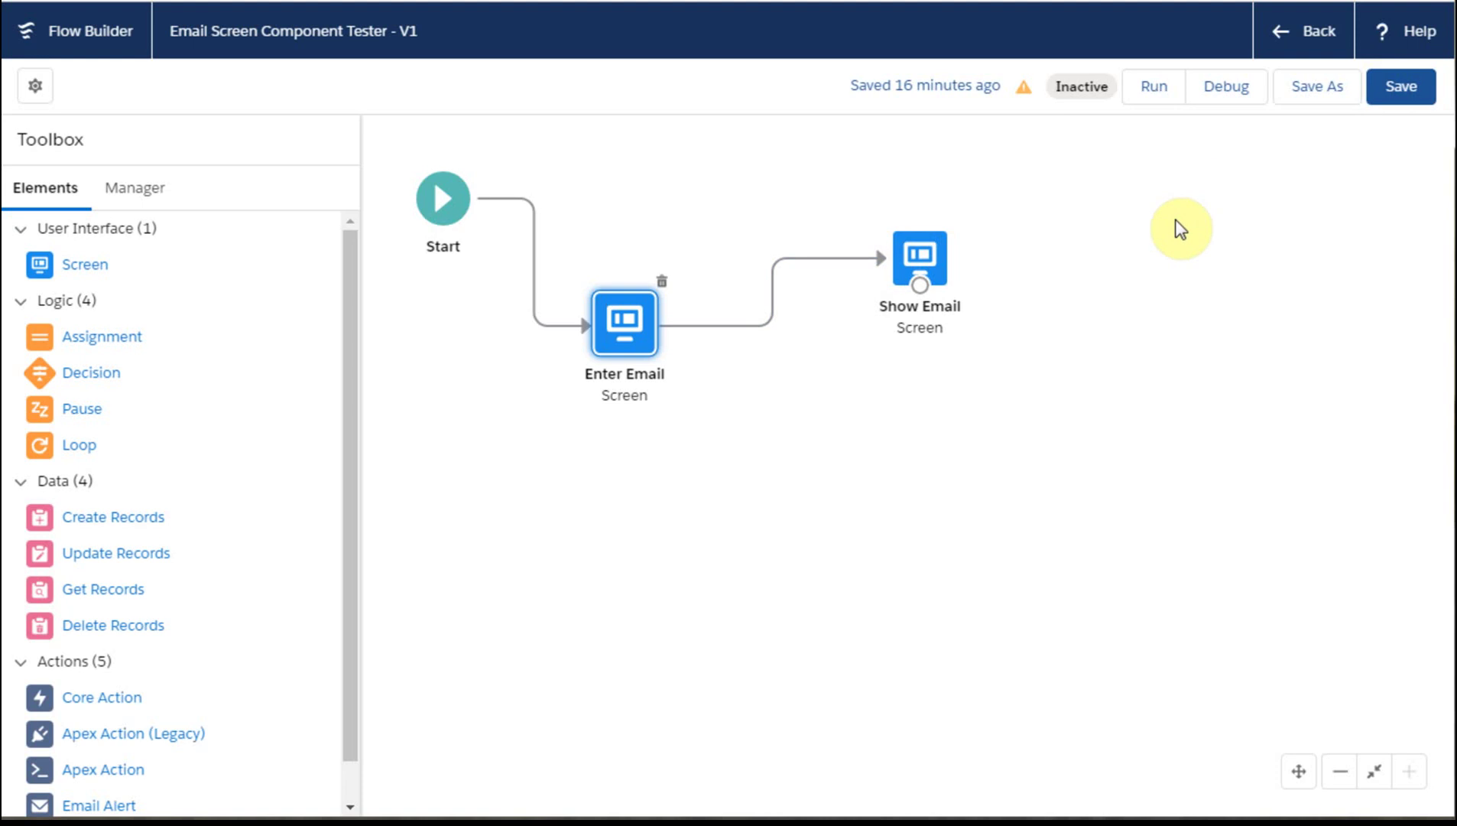
Step: Nudge the Show Email screen up, save the flow, and dismiss the Lightning runtime warning
left_click(937, 259)
left_click_drag(941, 268, 941, 248)
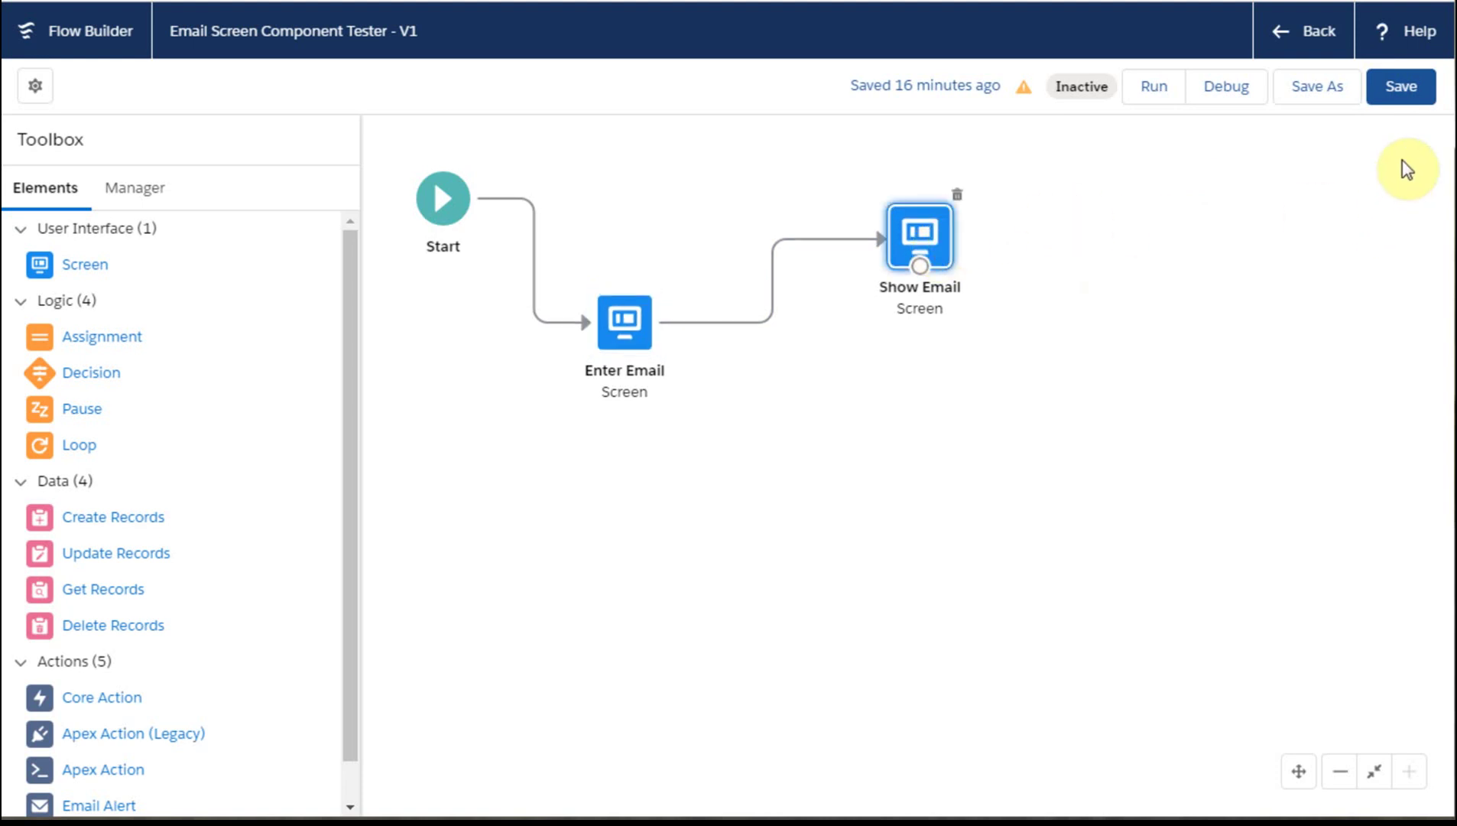
left_click(1406, 88)
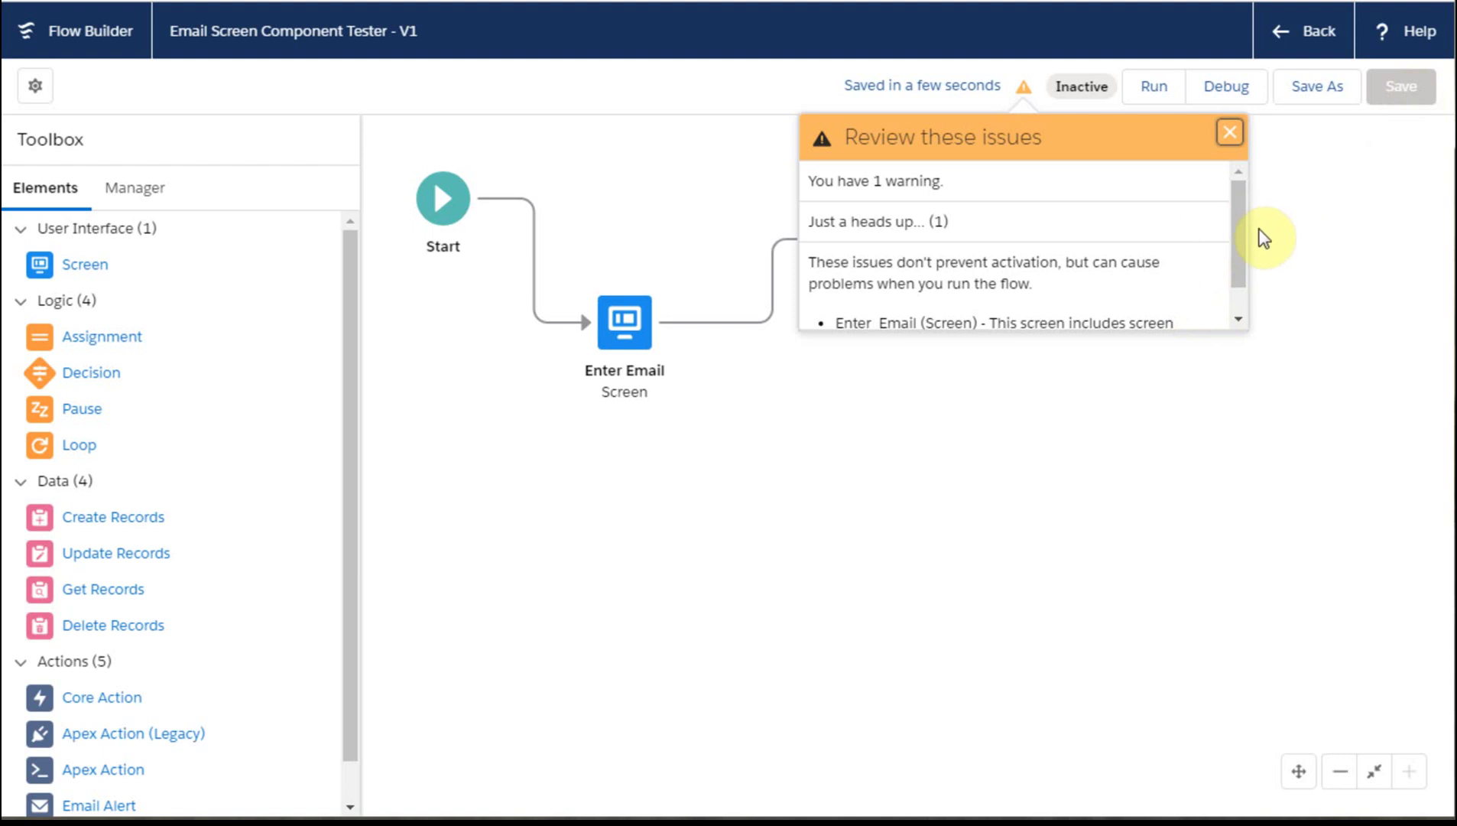
left_click_drag(1240, 208, 1260, 263)
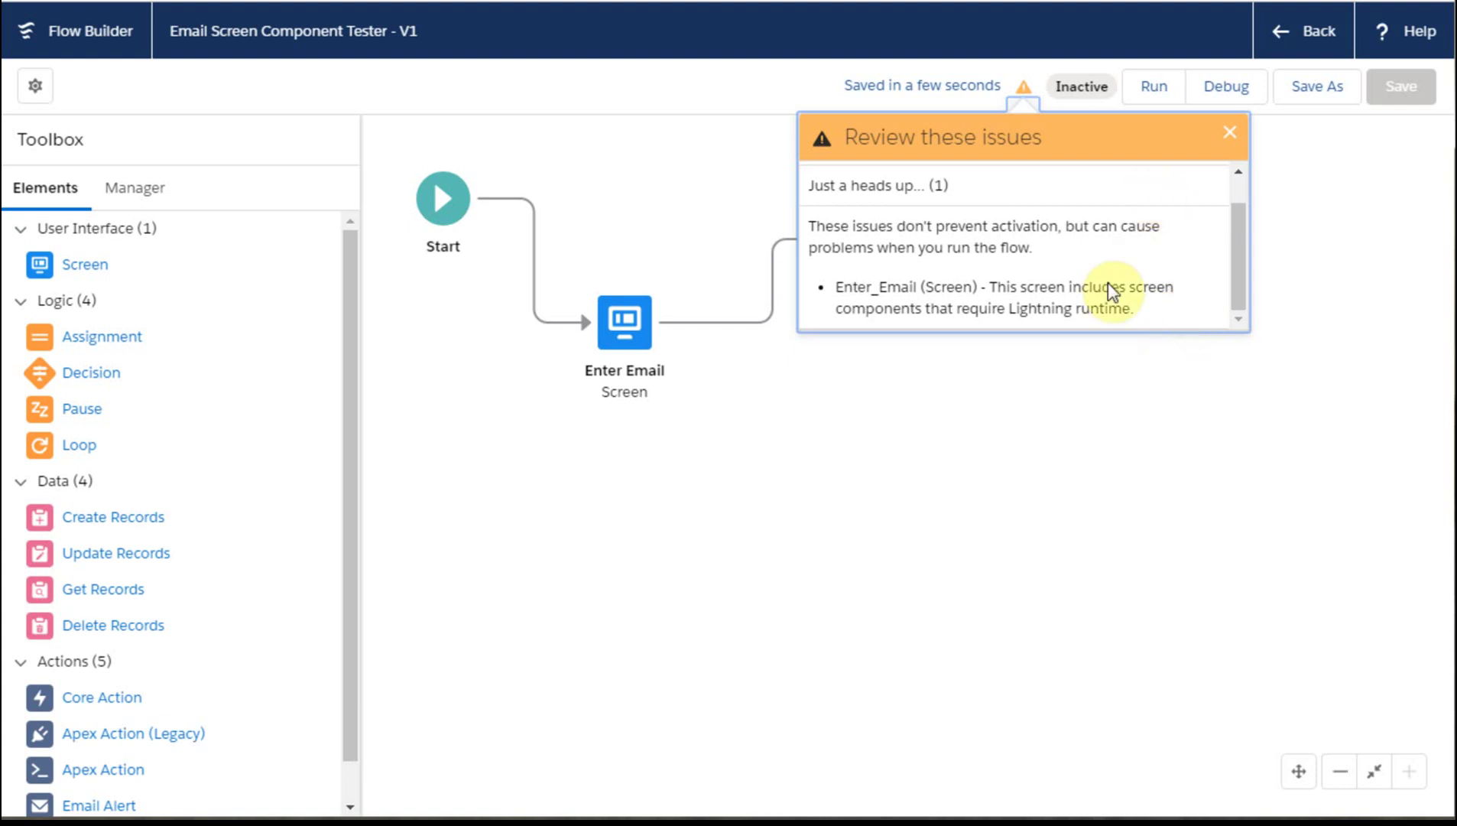
left_click(1230, 135)
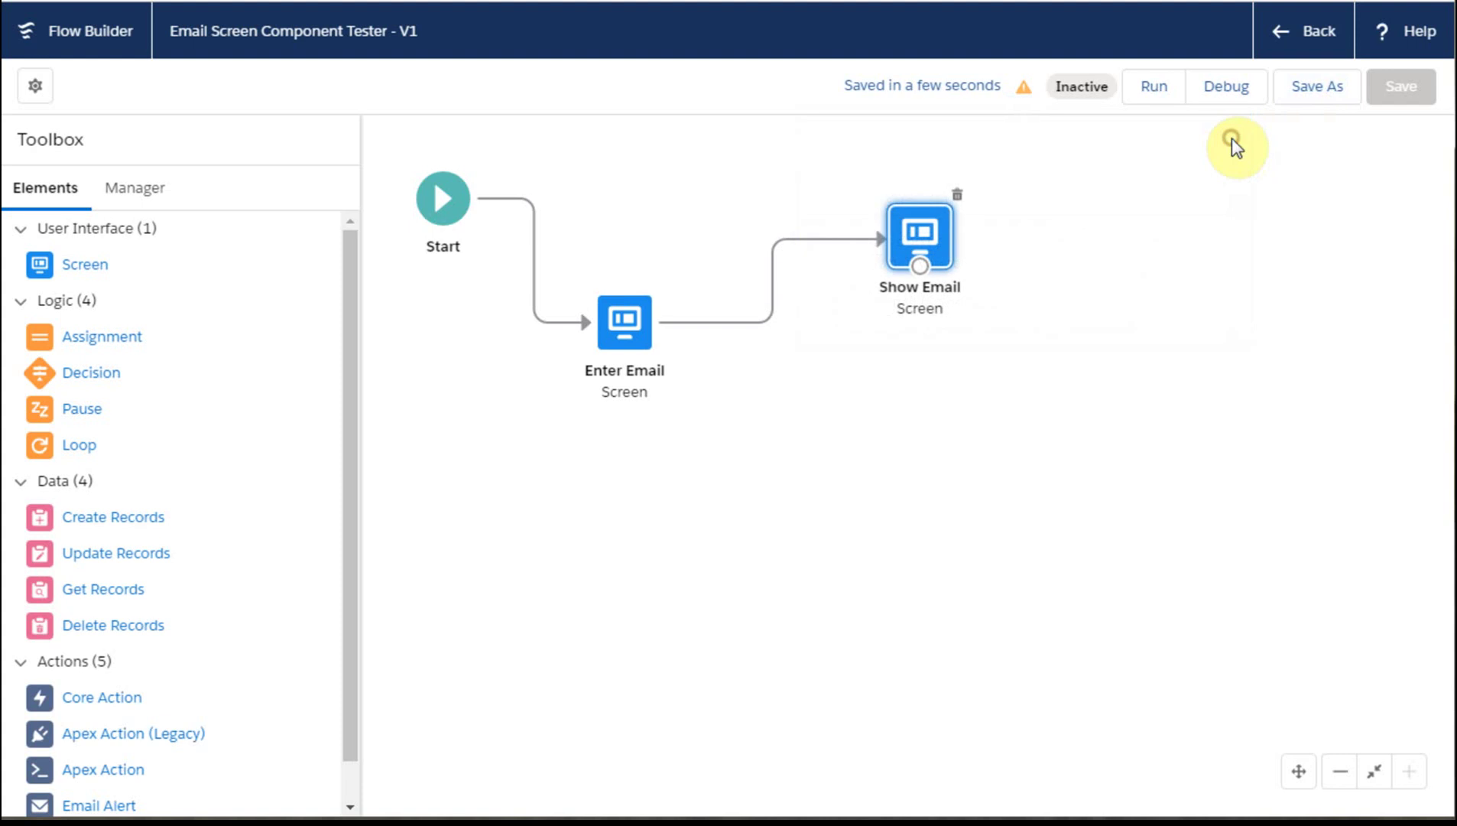
left_click(1158, 91)
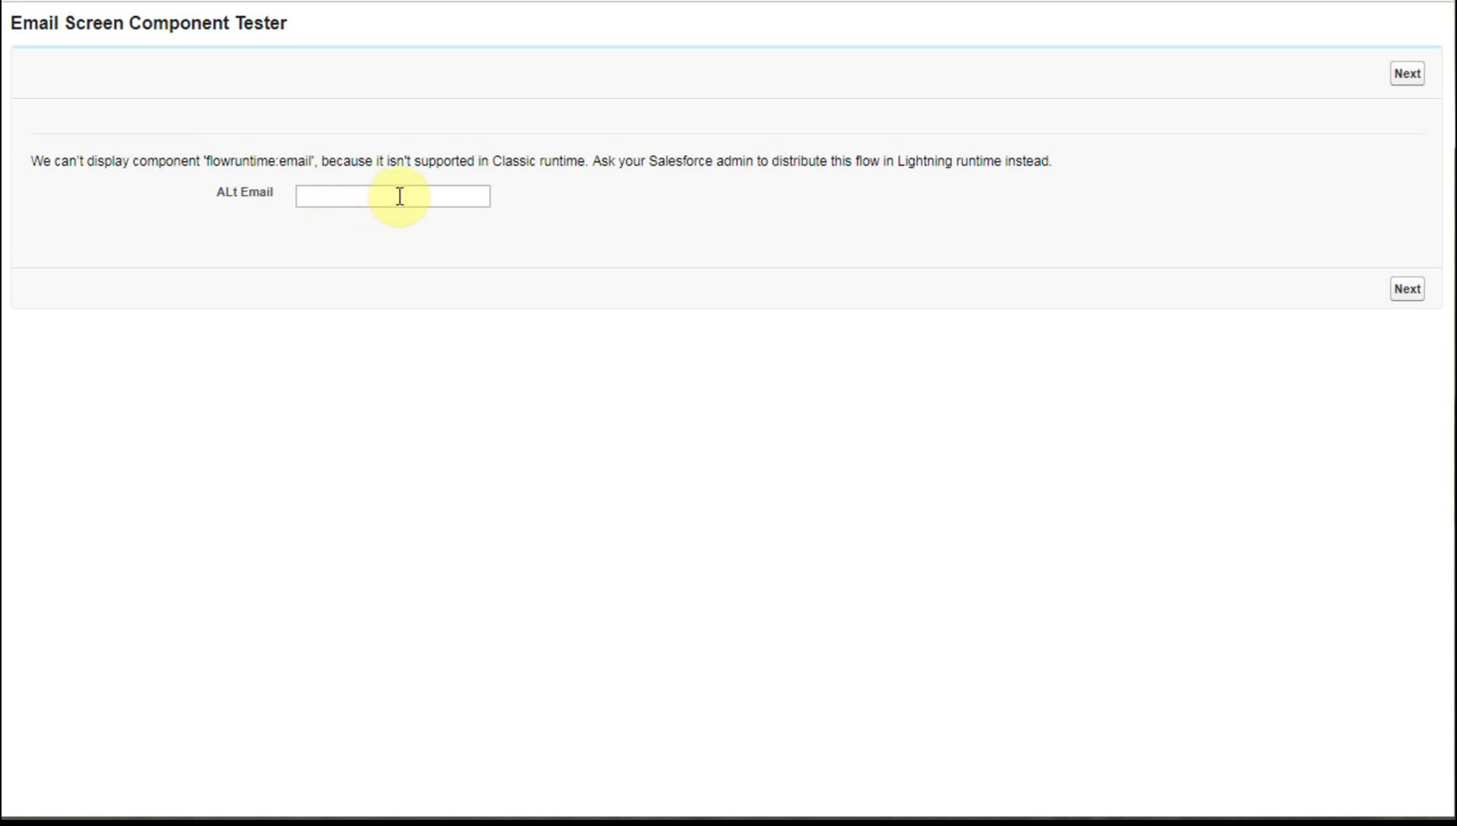
left_click(1399, 291)
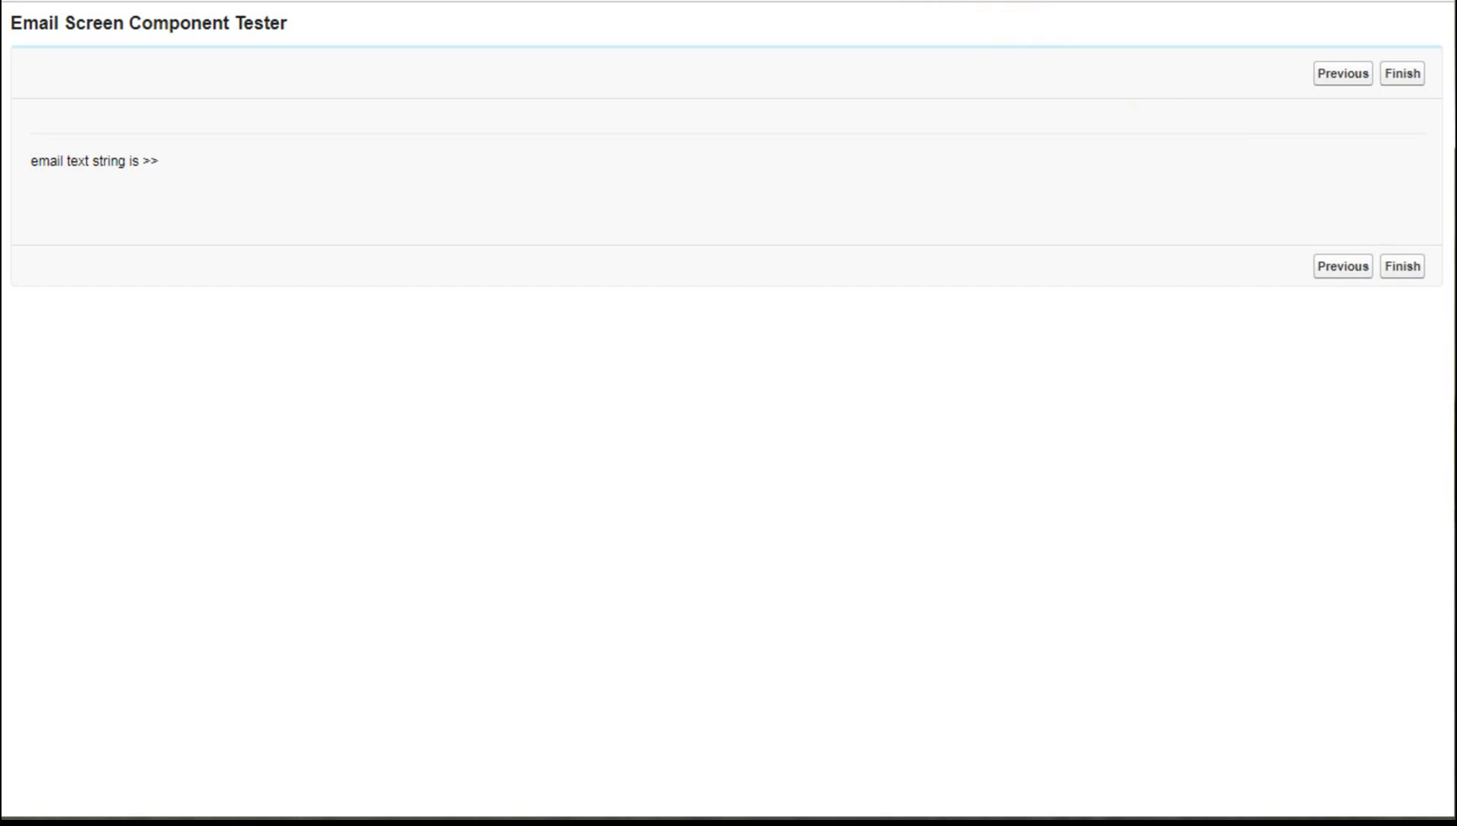
key("ctrl+w")
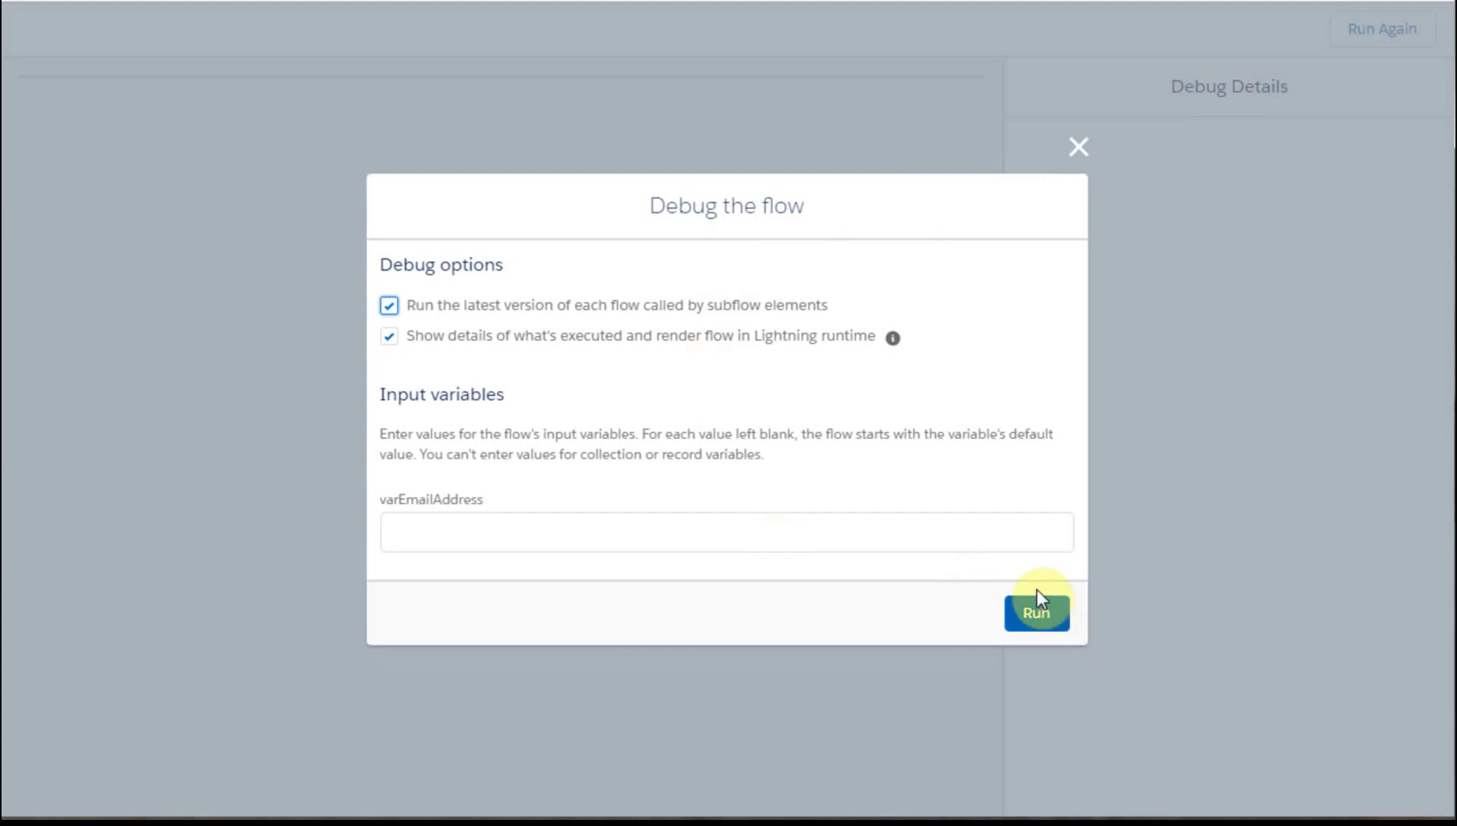
Step: Start the Lightning runtime debug run and submit the invalid address test.test to see the error
left_click(1048, 606)
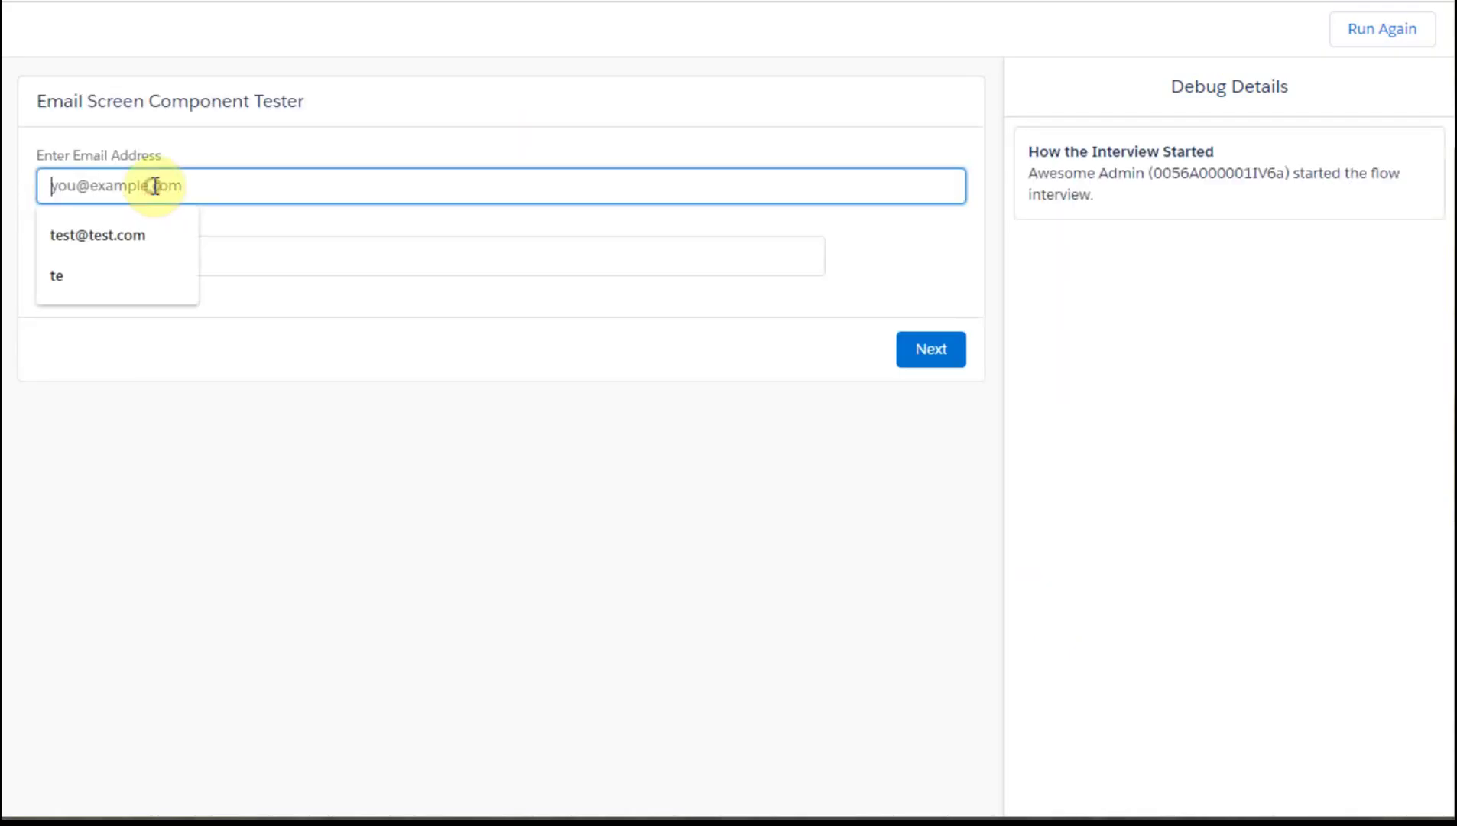
left_click(128, 234)
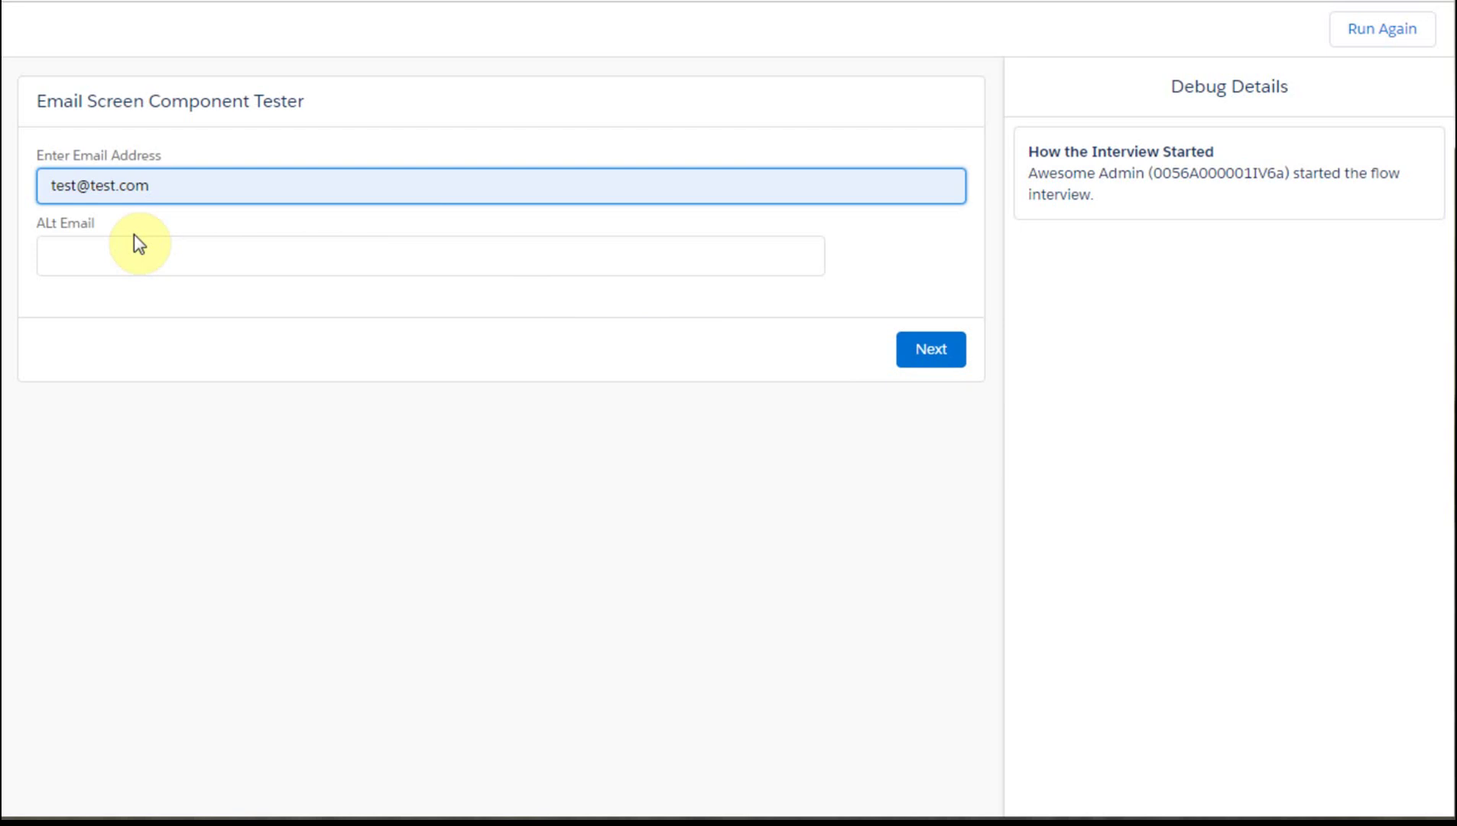
left_click_drag(154, 173, 25, 182)
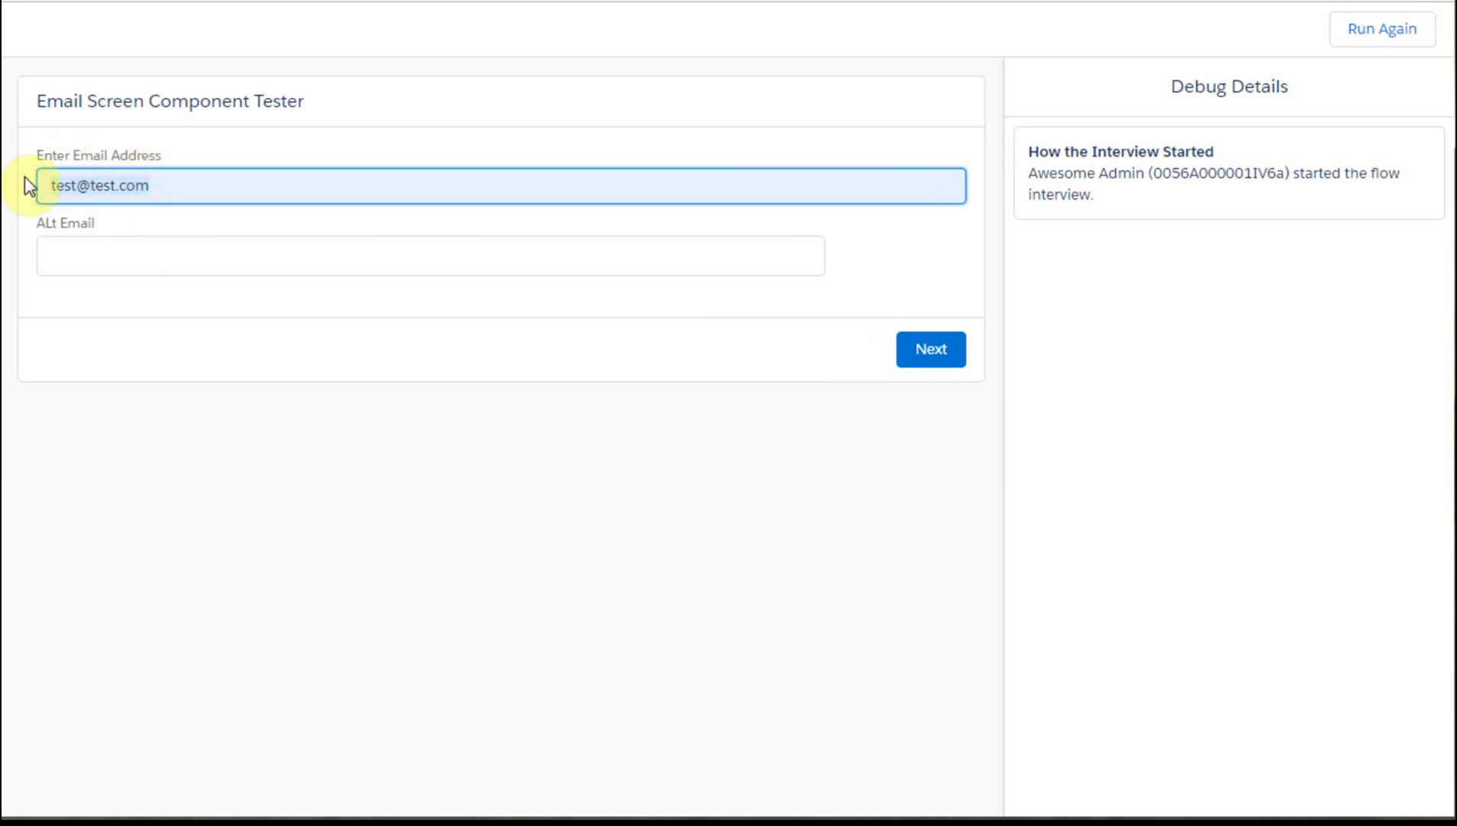
type("test.")
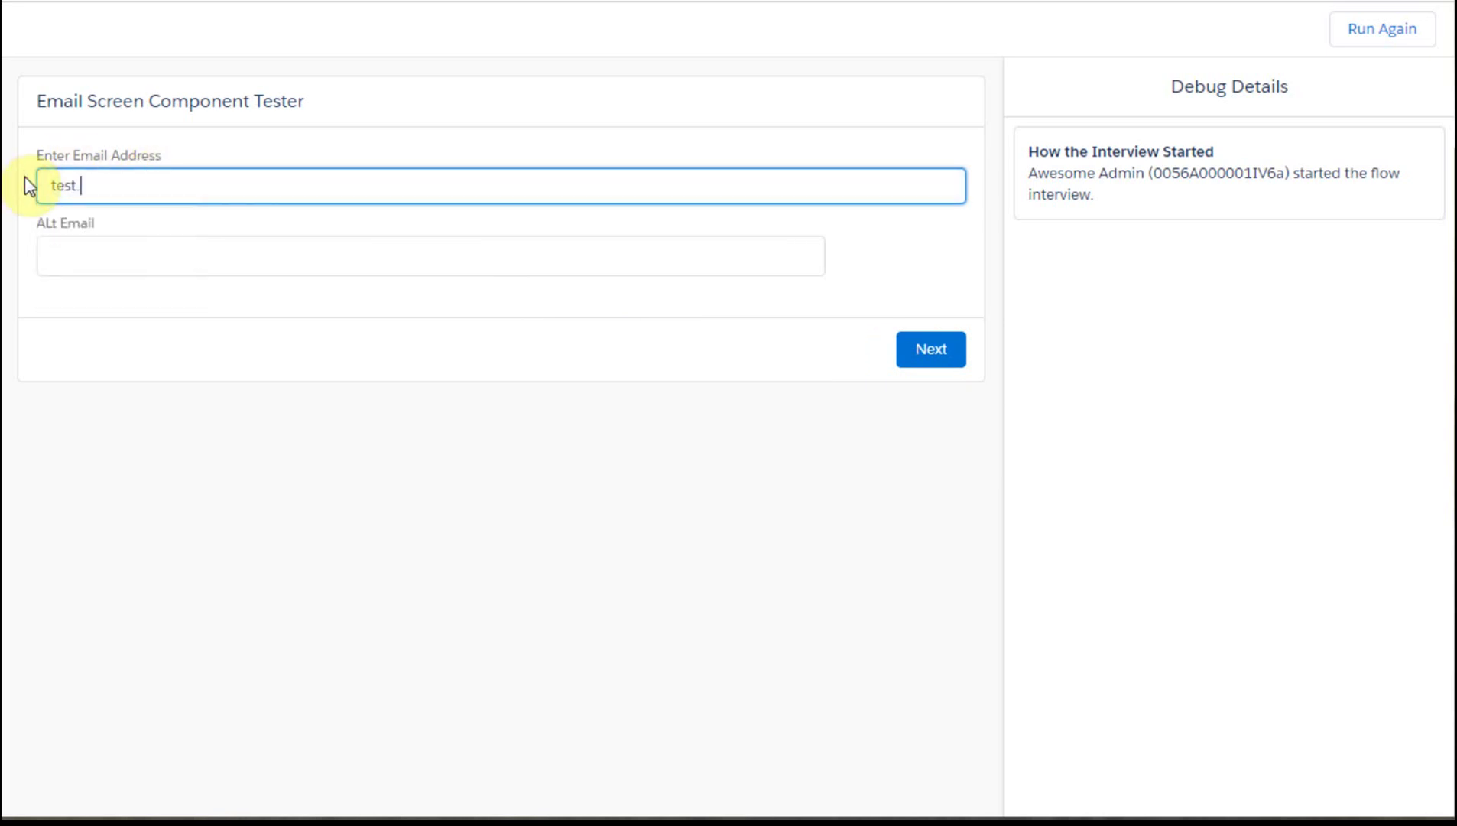
type("test")
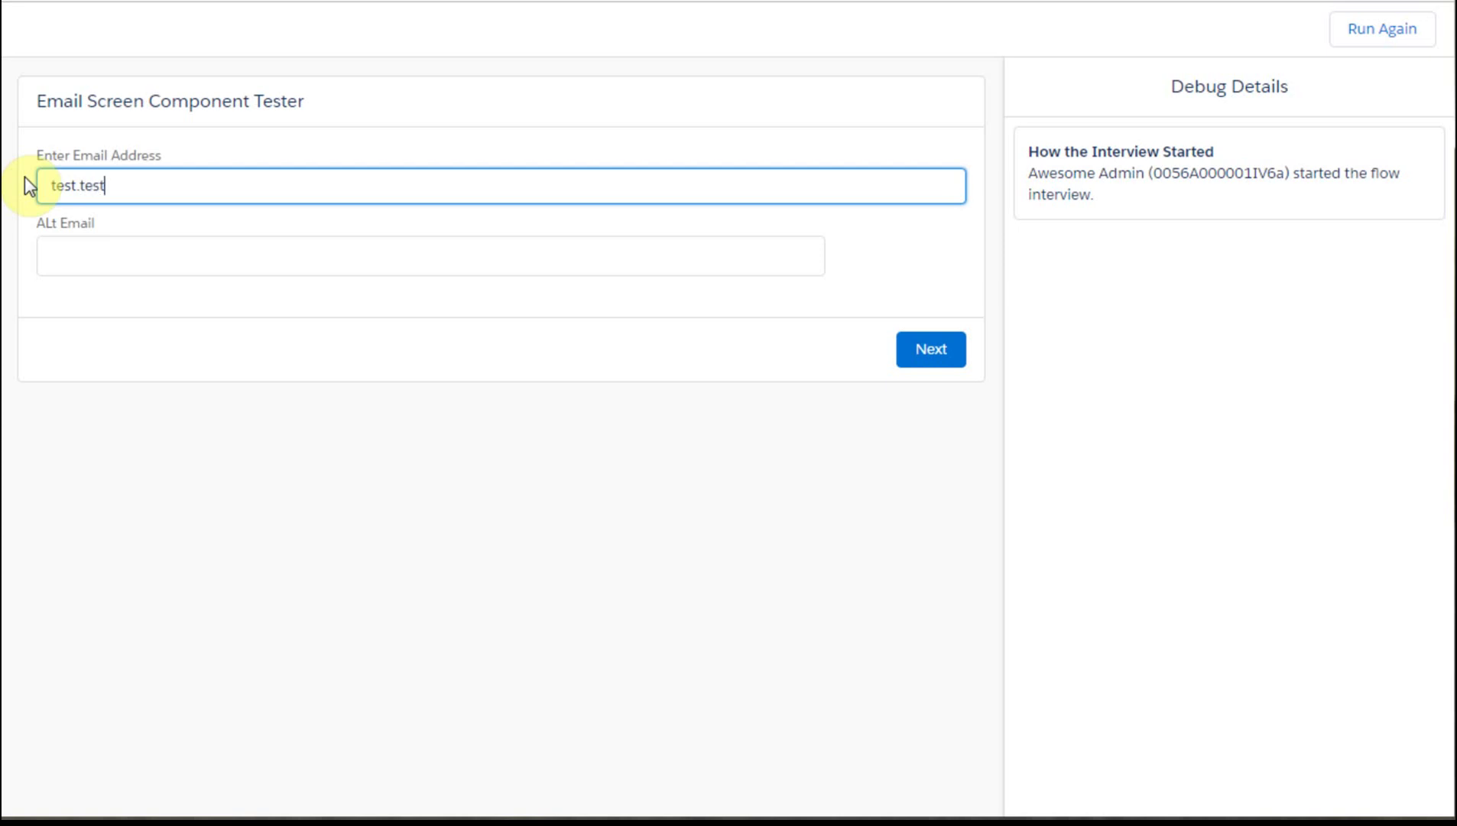
left_click(932, 374)
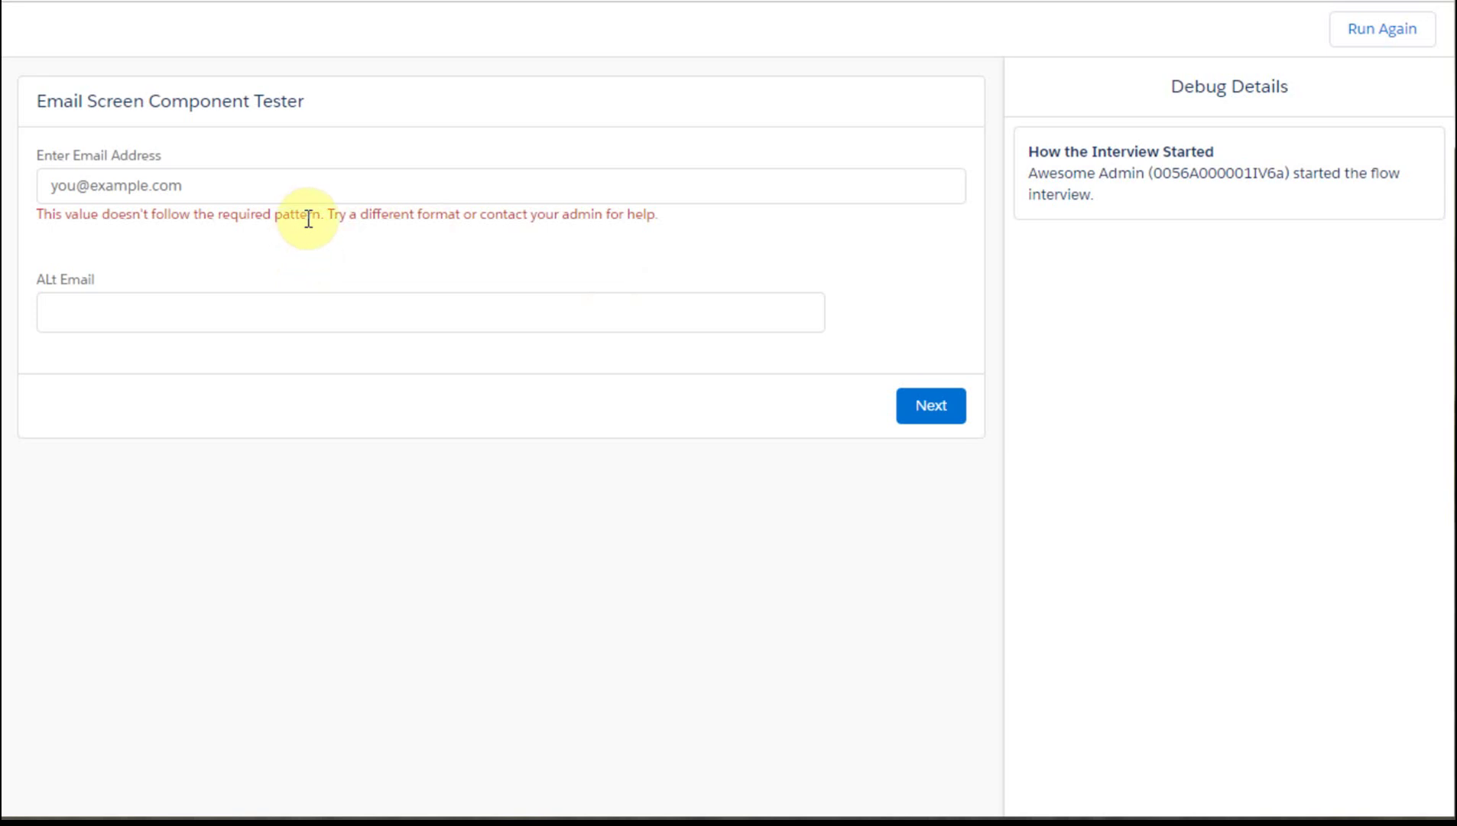
left_click(250, 185)
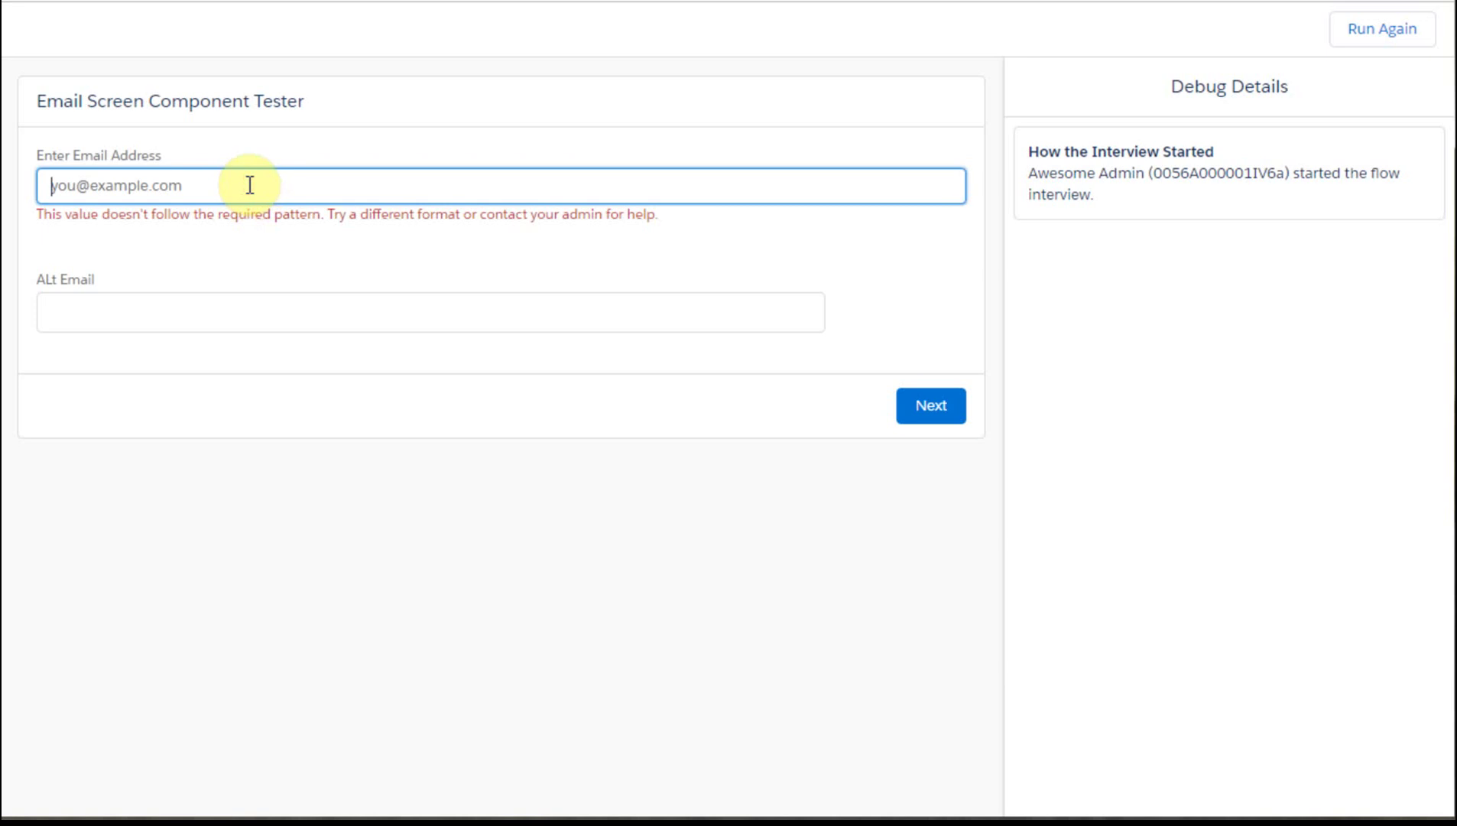
type("test@test.com")
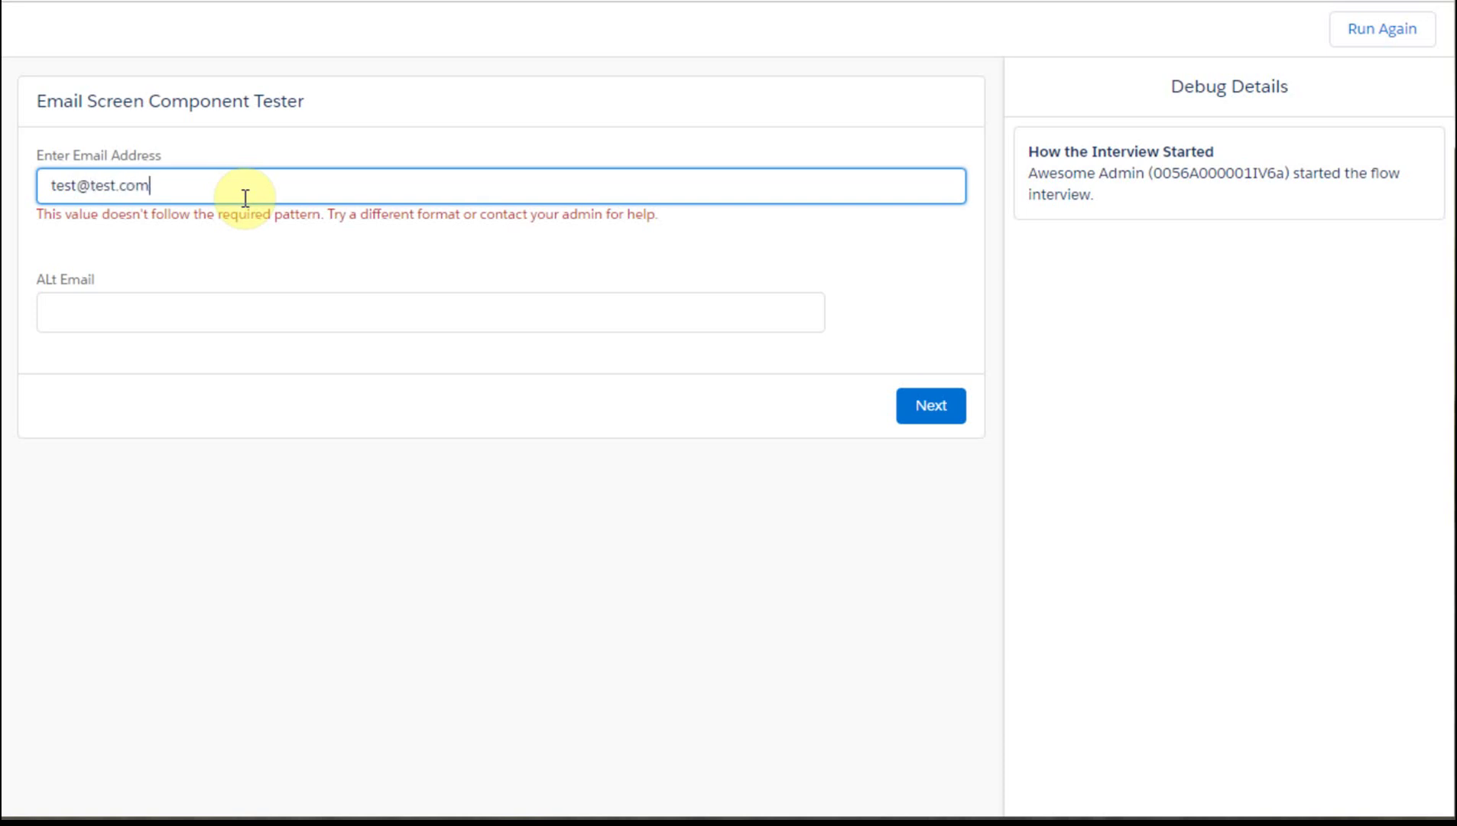
left_click(944, 413)
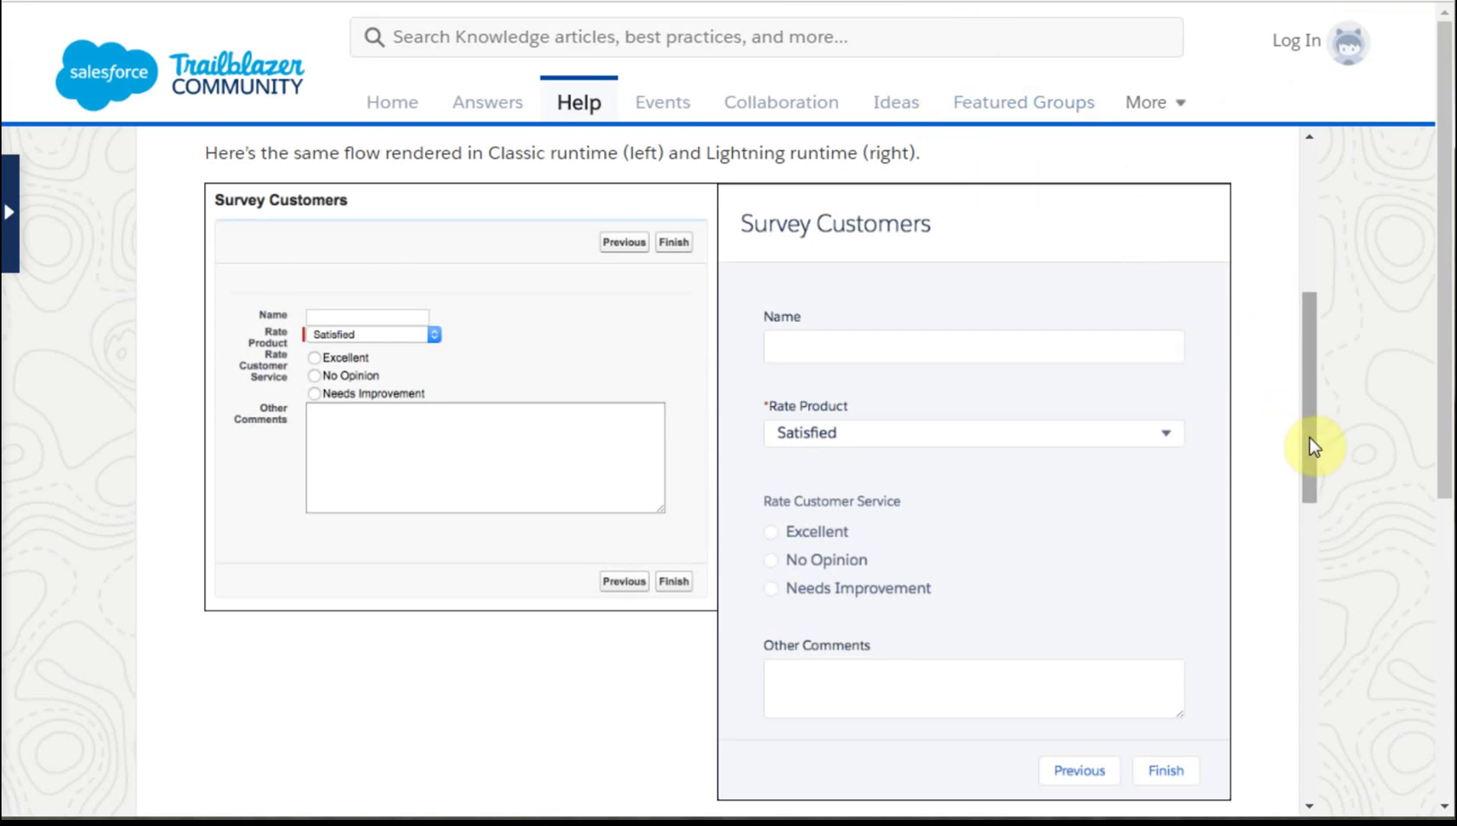
Step: Scroll the Lightning vs. Classic runtime article to the side-by-side Survey Customers screenshots
left_click_drag(1309, 435, 1235, 227)
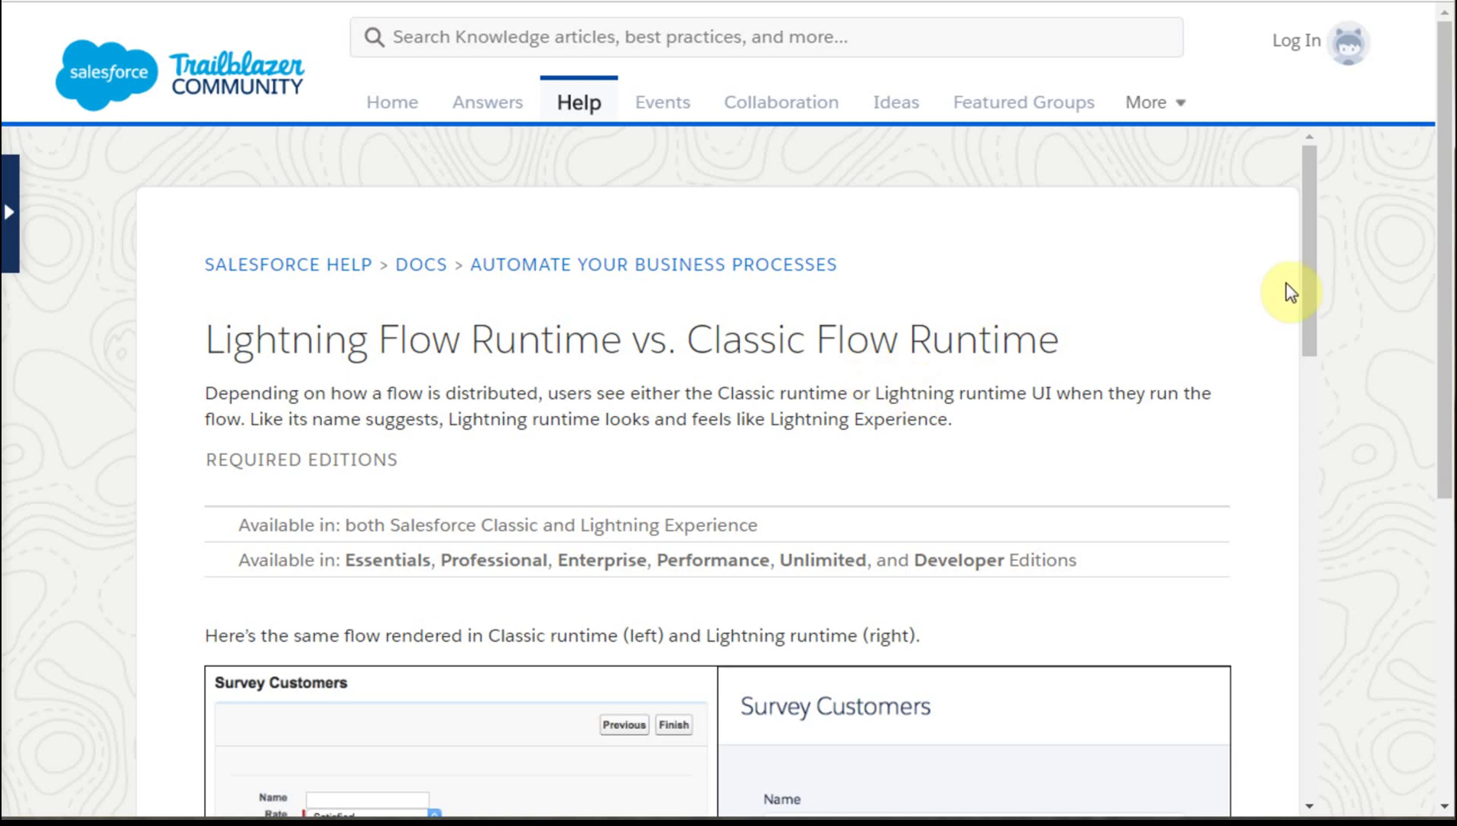
left_click_drag(1305, 260, 1318, 399)
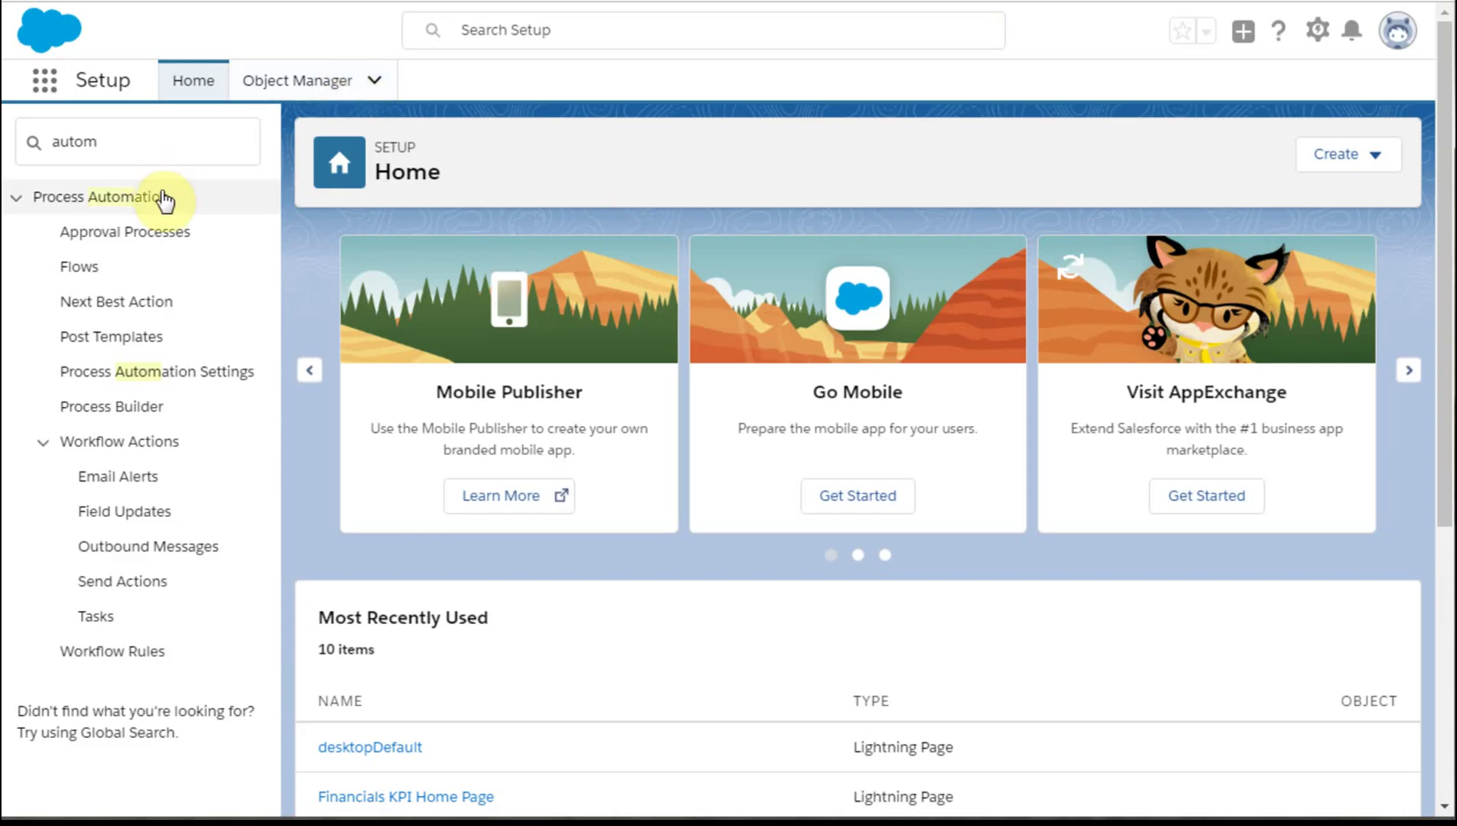
Step: Tick Enable Lightning runtime for flows in Process Automation Settings and save
left_click(170, 372)
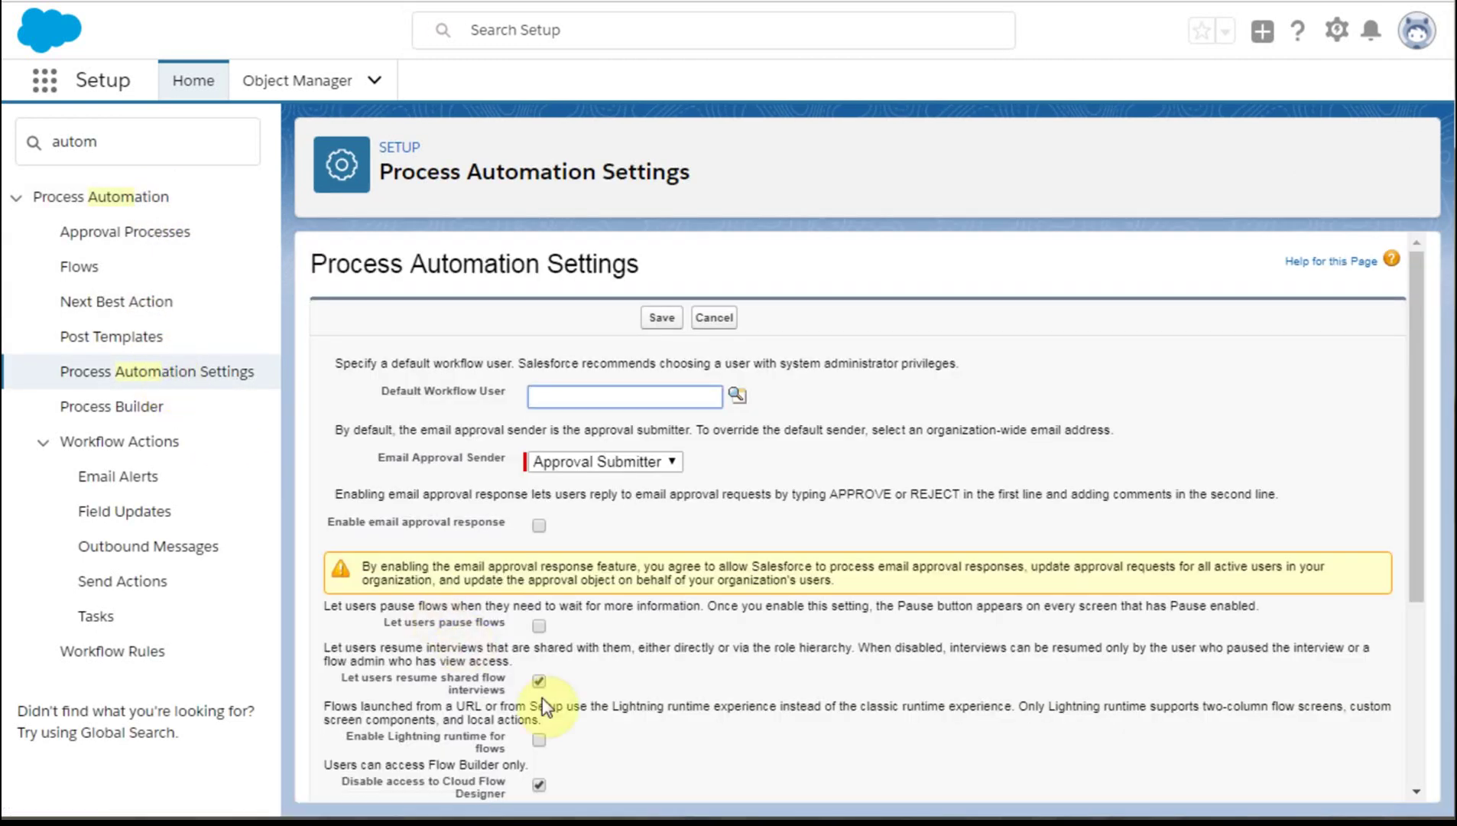
left_click(540, 740)
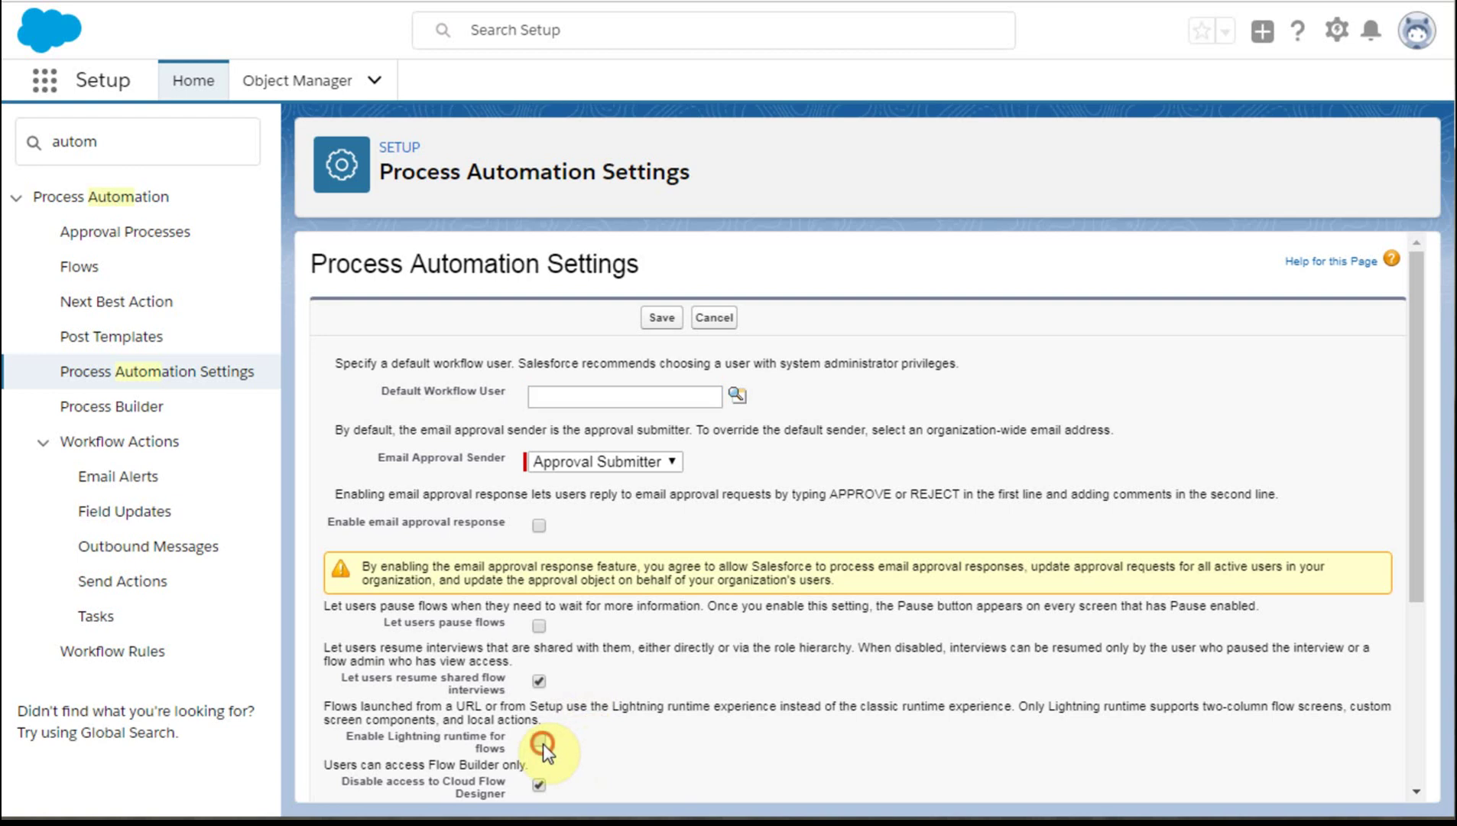
left_click(650, 320)
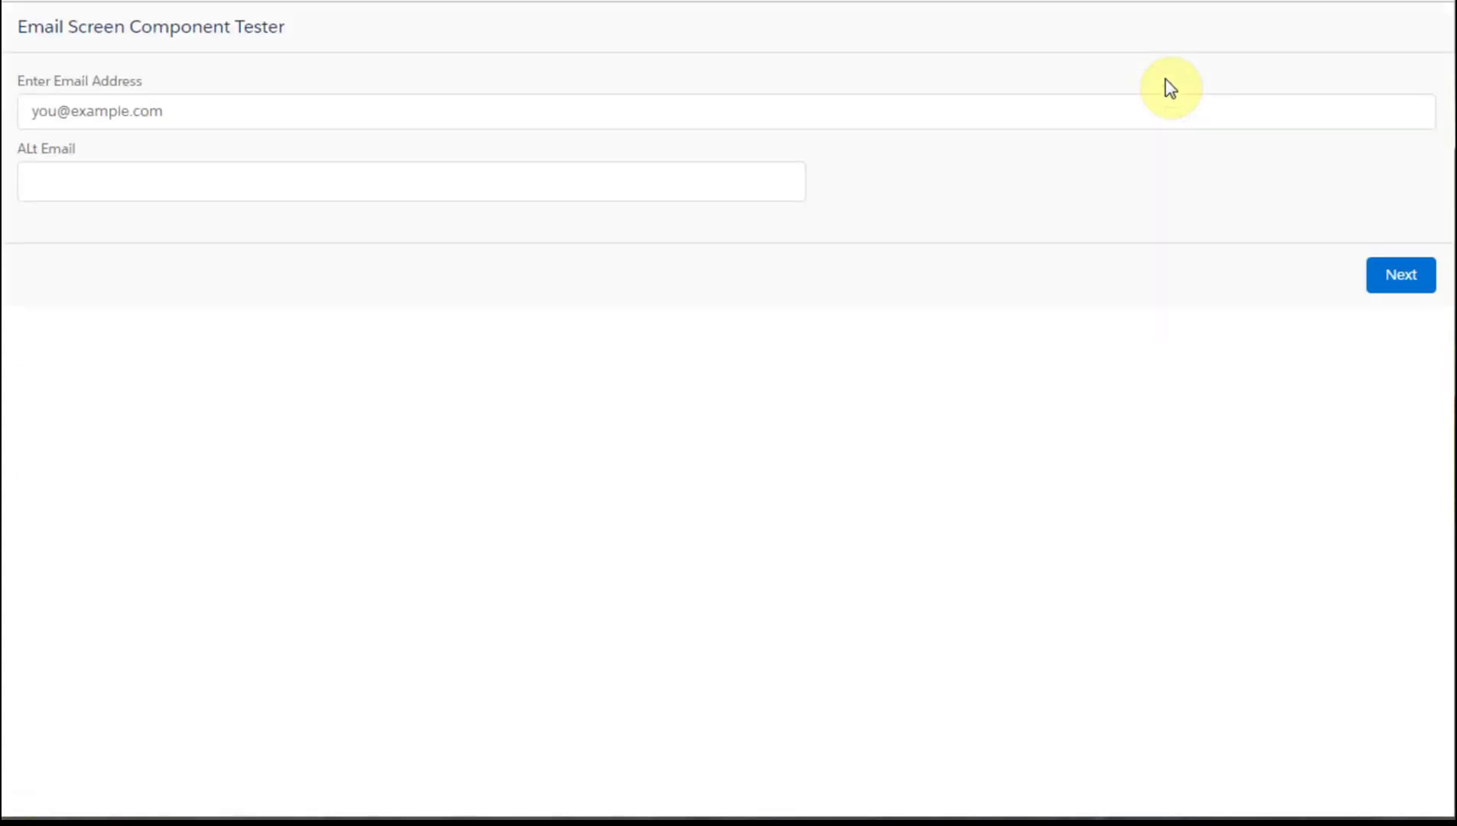
left_click(138, 113)
type("t")
left_click(74, 171)
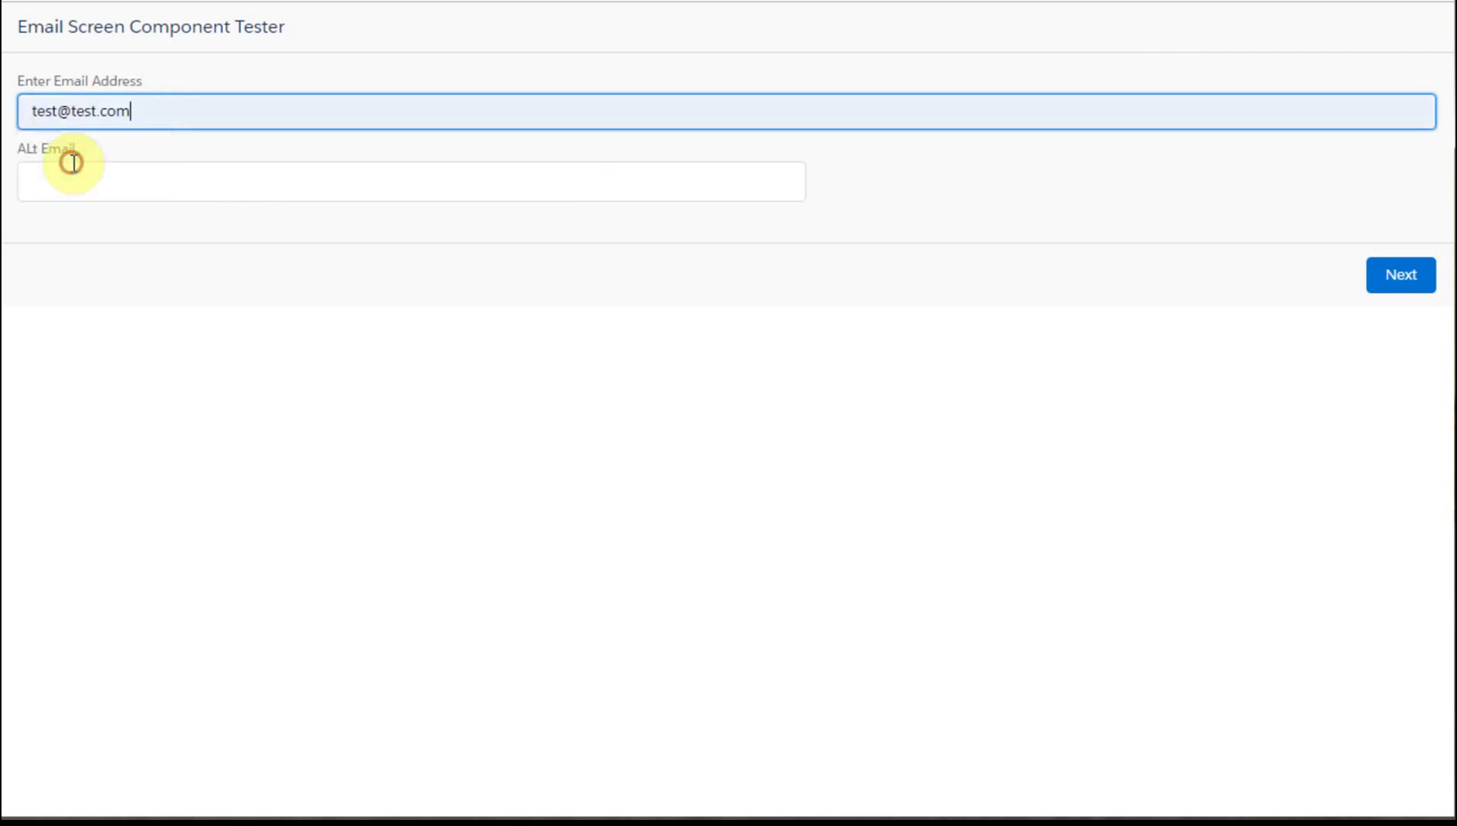
left_click(1375, 284)
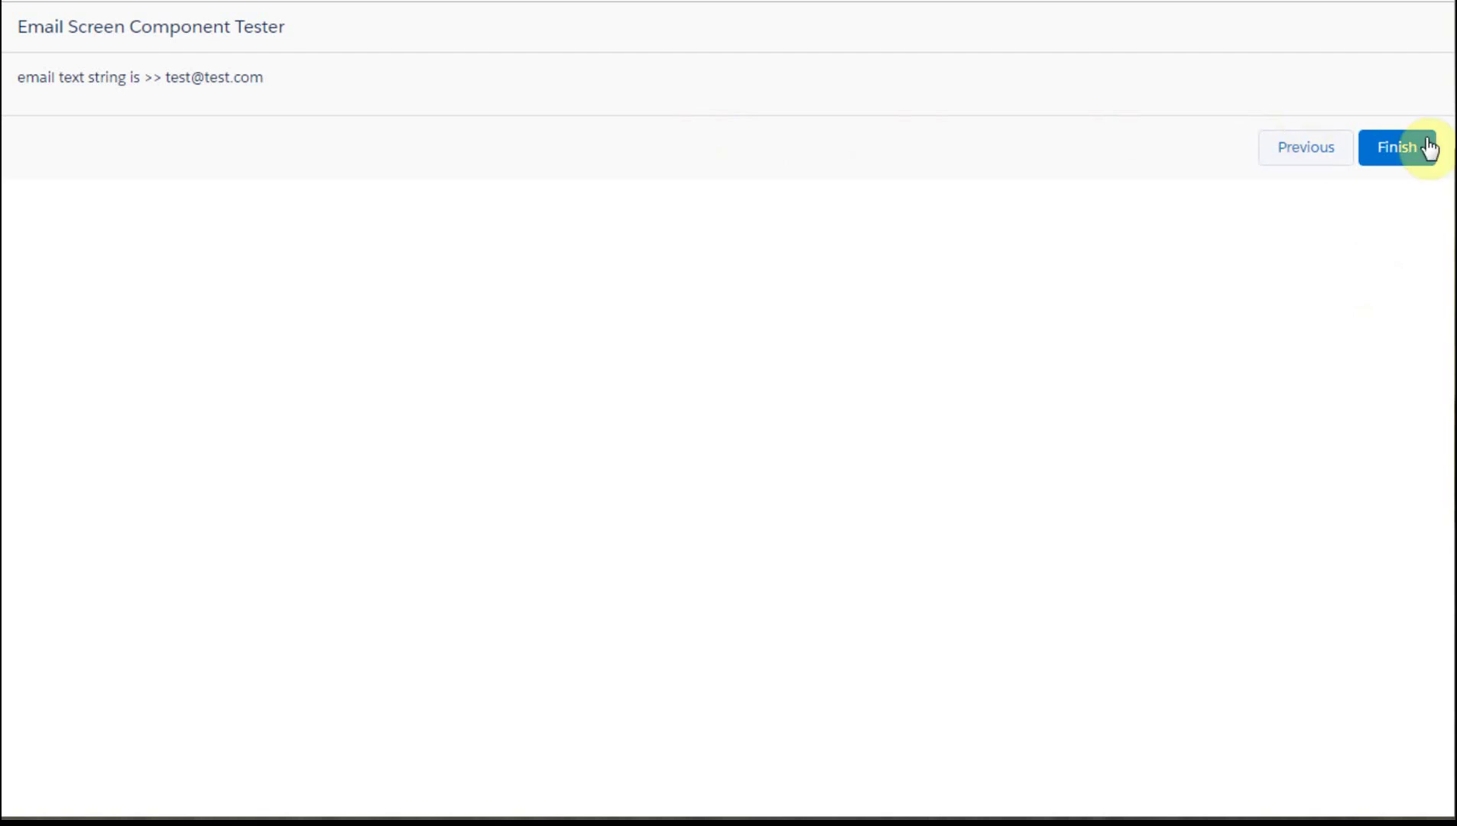
left_click(1429, 153)
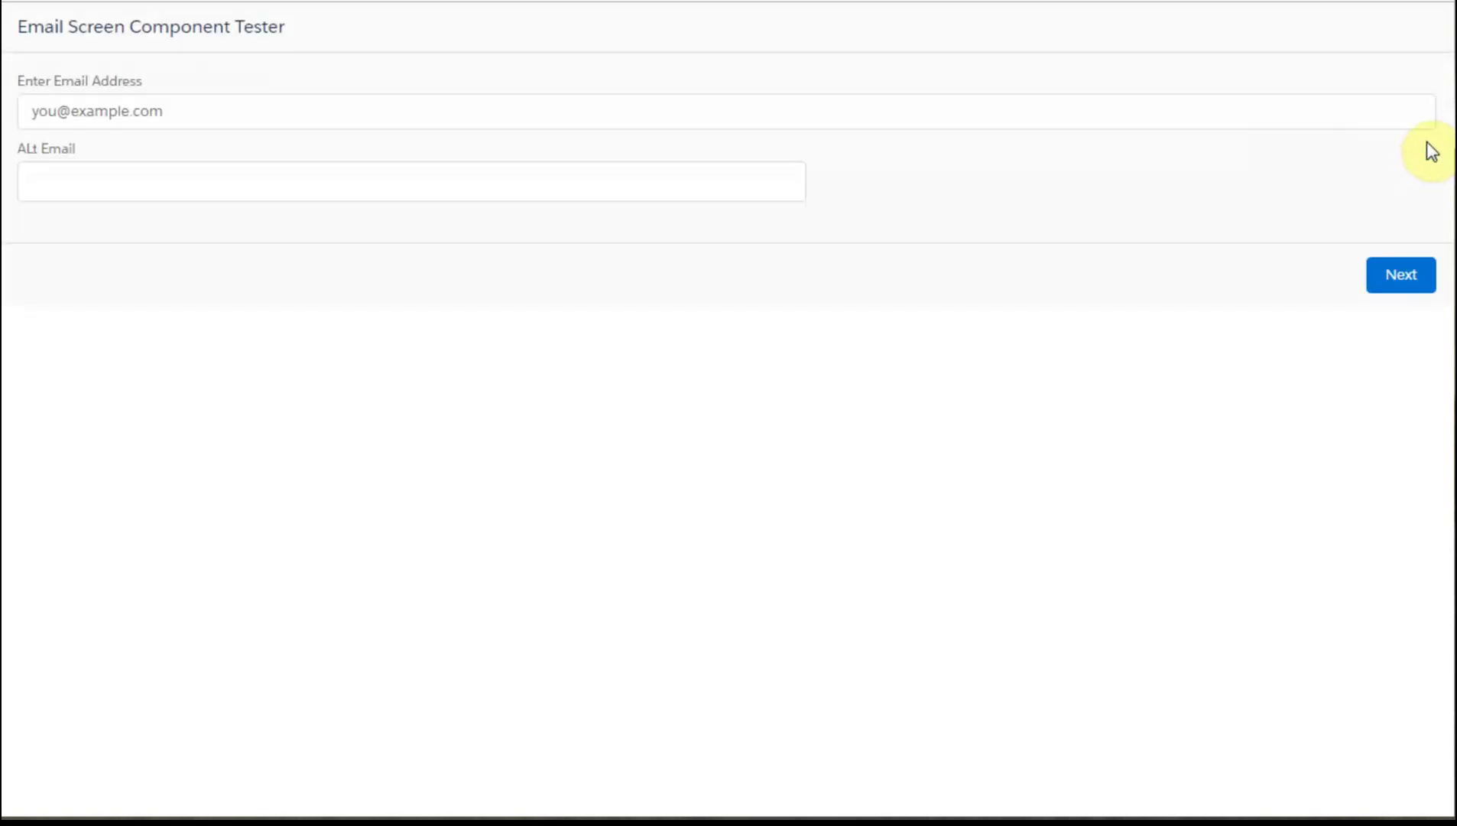